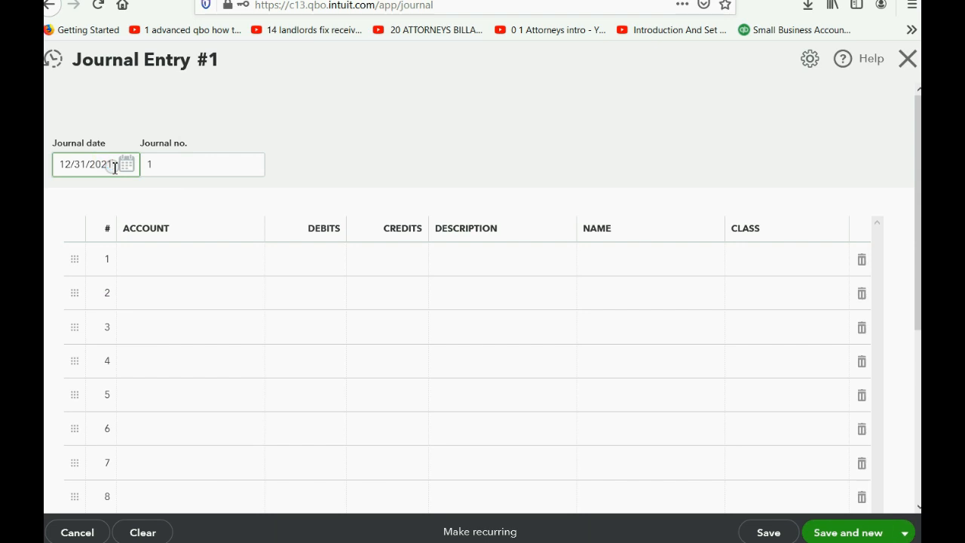
# Fill in the first journal line with the TAX REFUND RECEIVABLE account and a debit of 550
pyautogui.press('Tab')
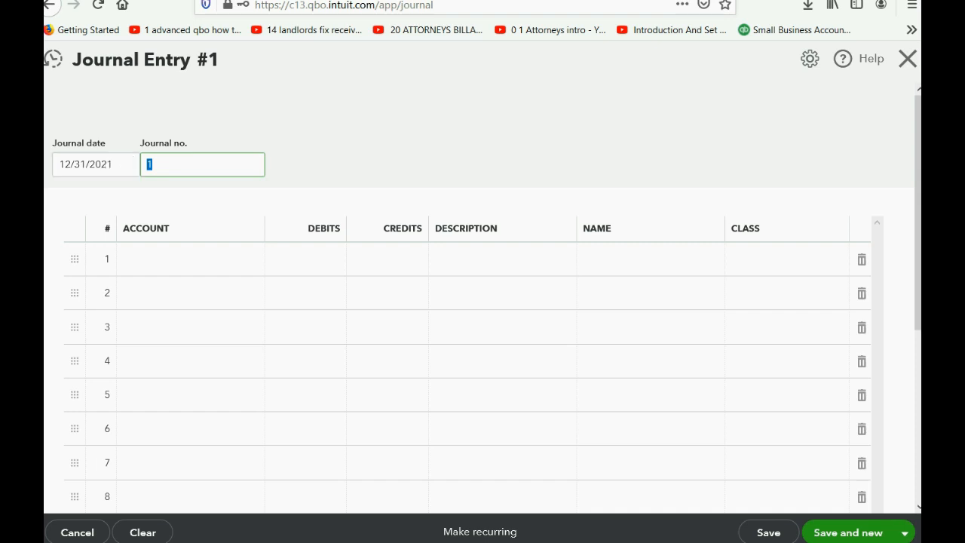
pyautogui.click(173, 275)
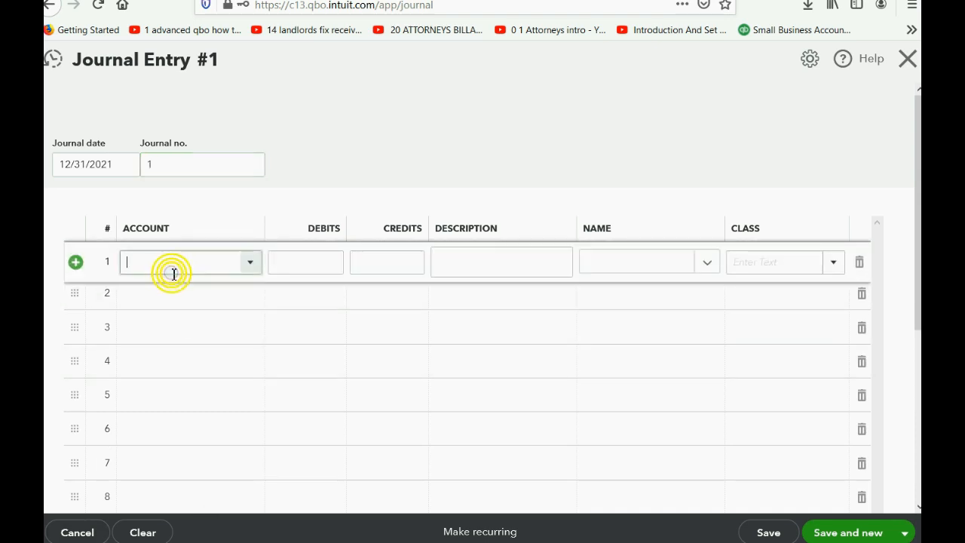
pyautogui.write('TAX REFUND RECEIVABLE')
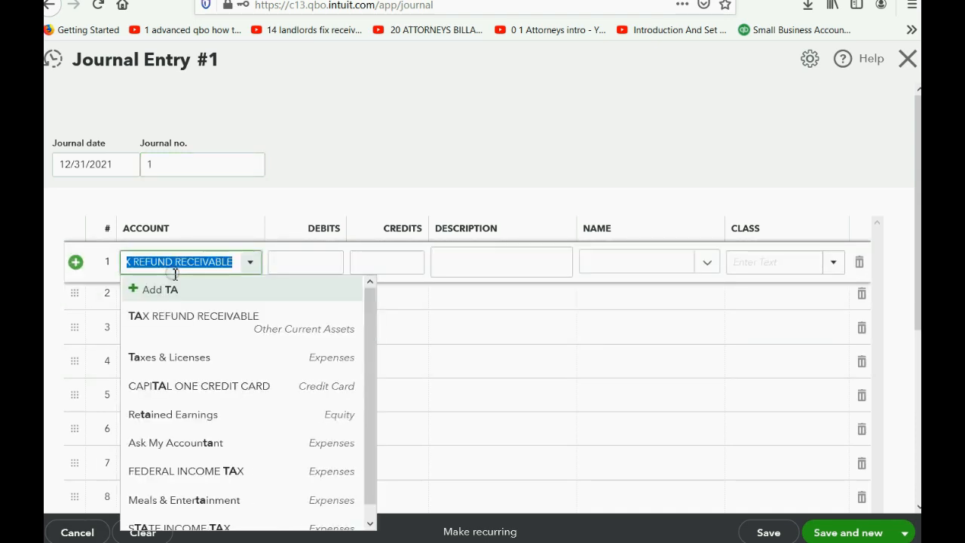
pyautogui.click(197, 320)
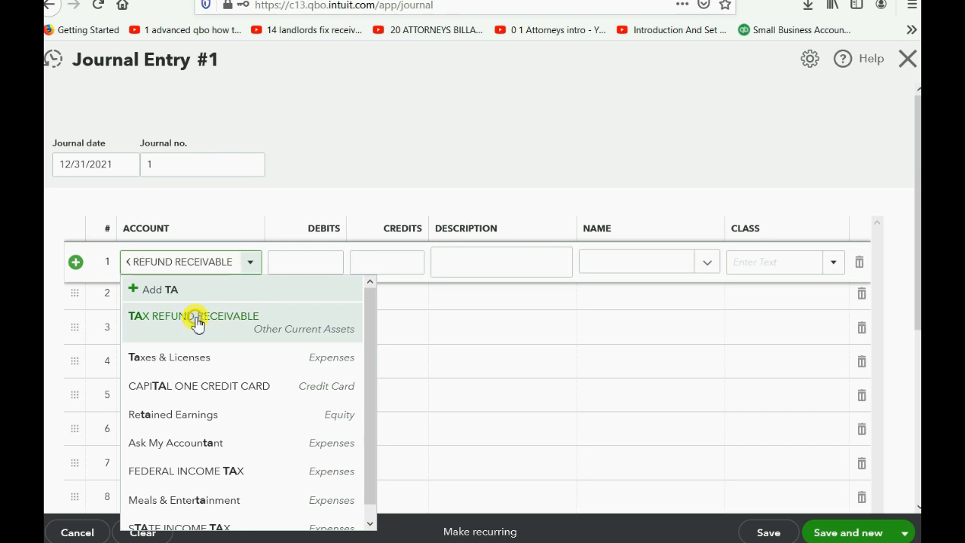
pyautogui.click(301, 260)
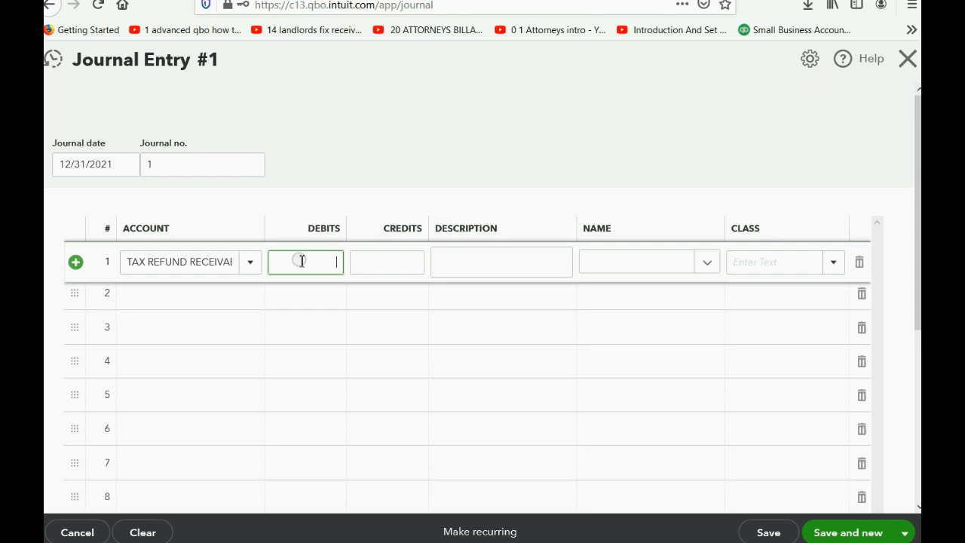
pyautogui.write('550')
pyautogui.press('Tab')
pyautogui.press('Tab')
pyautogui.press('Tab')
pyautogui.press('Tab')
pyautogui.press('Tab')
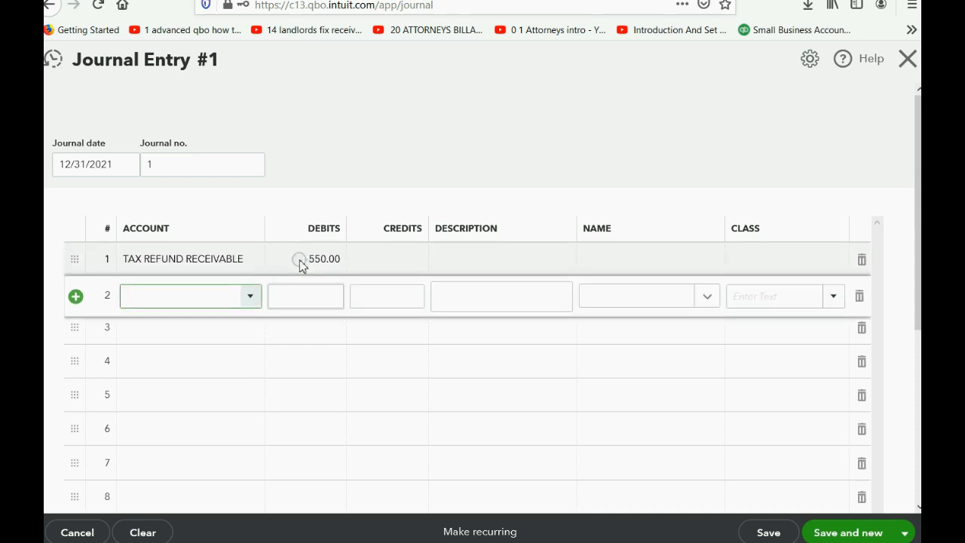
# Fill in the second journal line with the FEDERAL INCOME TAX account and a credit of 400
pyautogui.write('FEDERAL INCOME TAX')
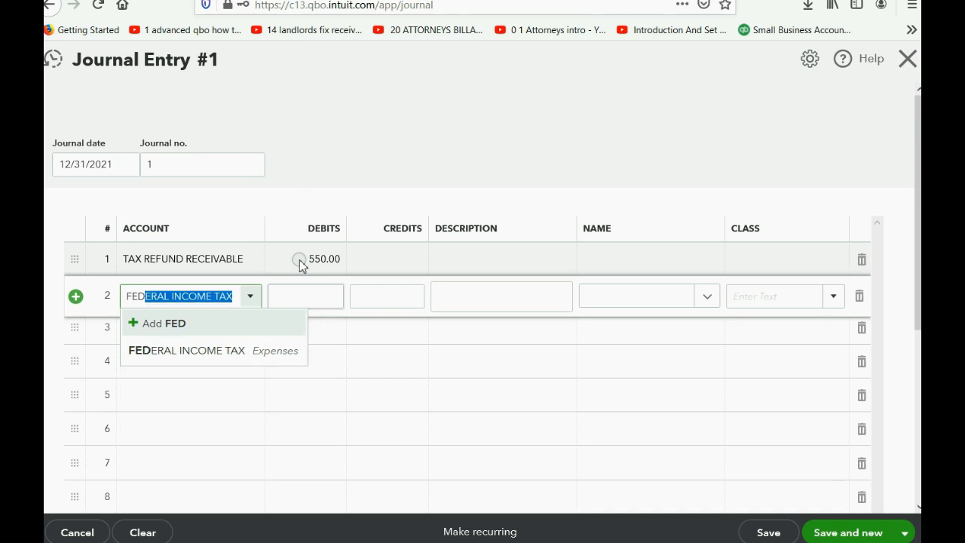
pyautogui.press('Tab')
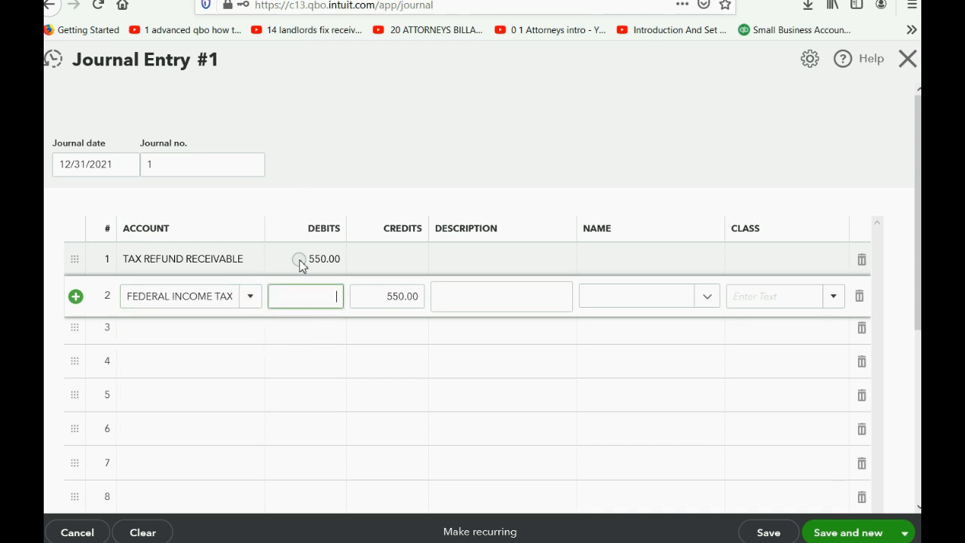
pyautogui.moveTo(366, 295); pyautogui.dragTo(435, 308)
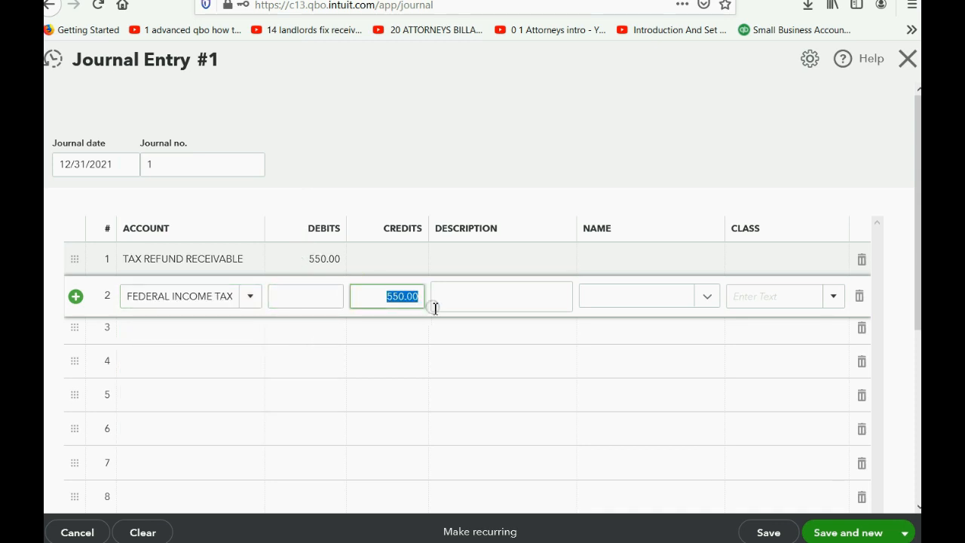
pyautogui.write('400')
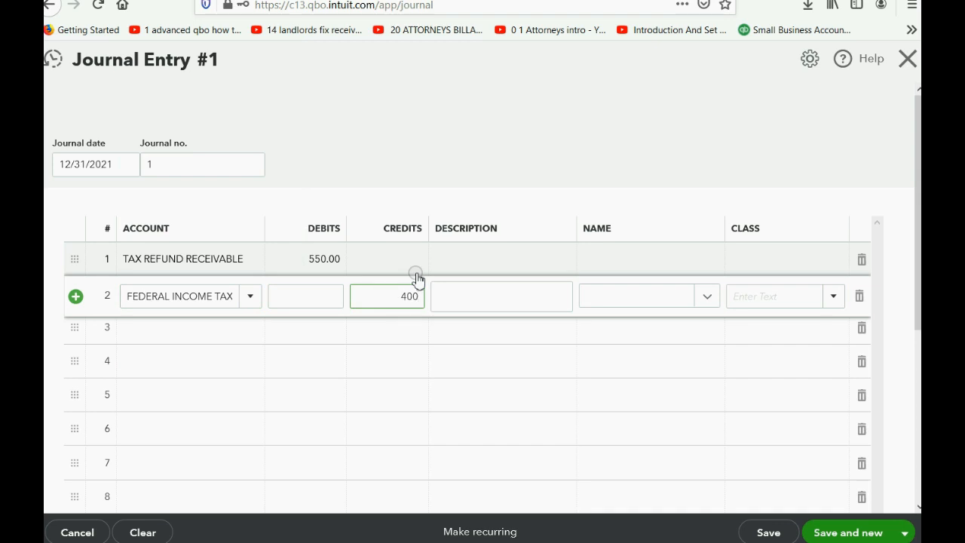
pyautogui.press('Tab')
pyautogui.press('Tab')
pyautogui.press('Tab')
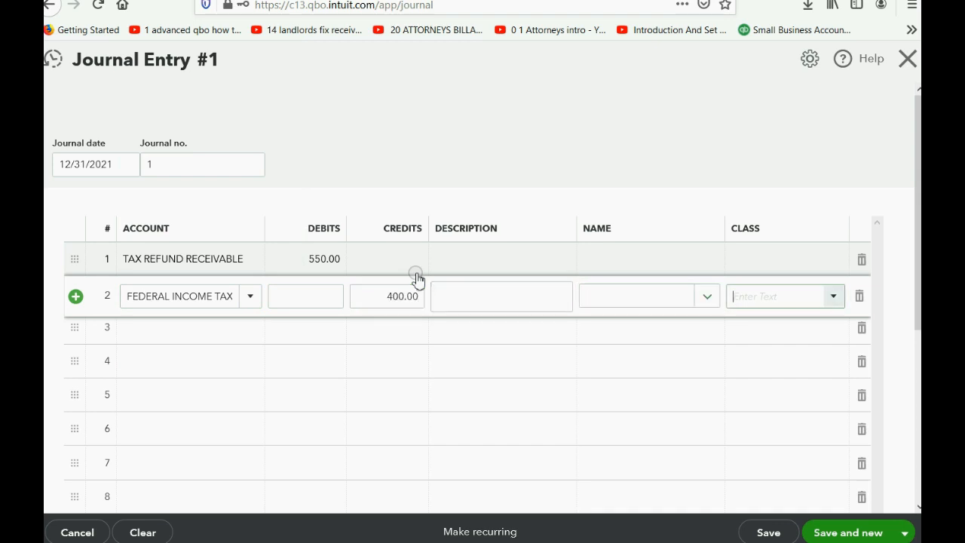
pyautogui.press('Tab')
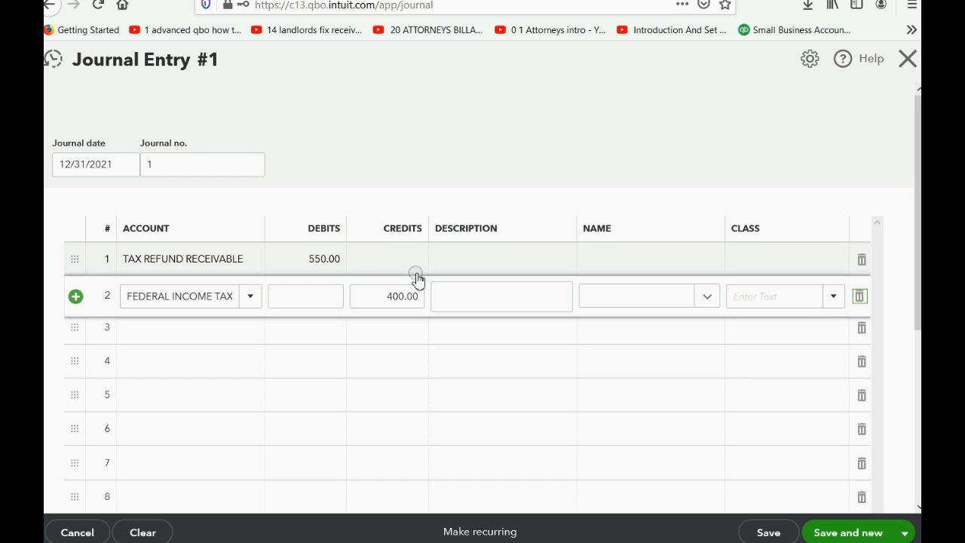
pyautogui.press('Tab')
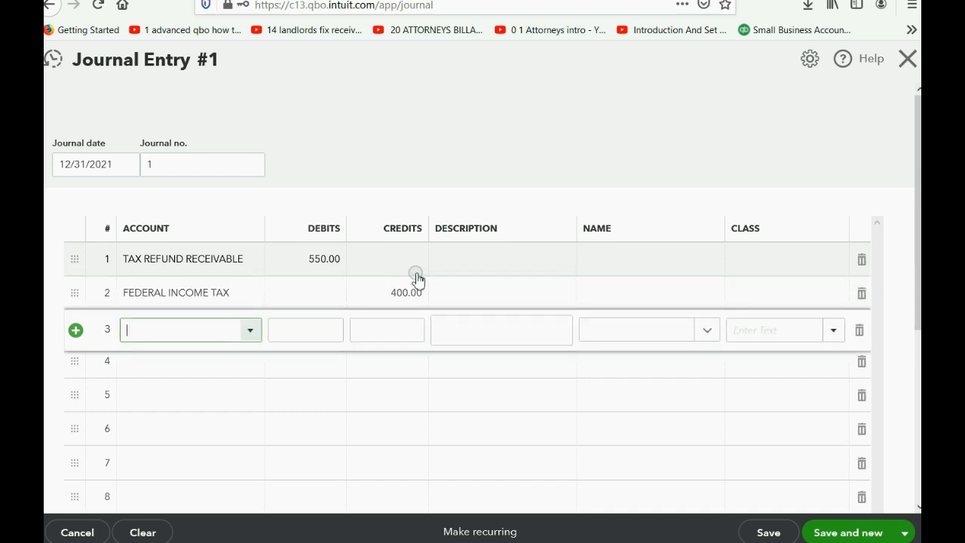
# Fill in the third journal line with the STATE INCOME TAX account and a credit of 150
pyautogui.write('STATE INCOME TAX')
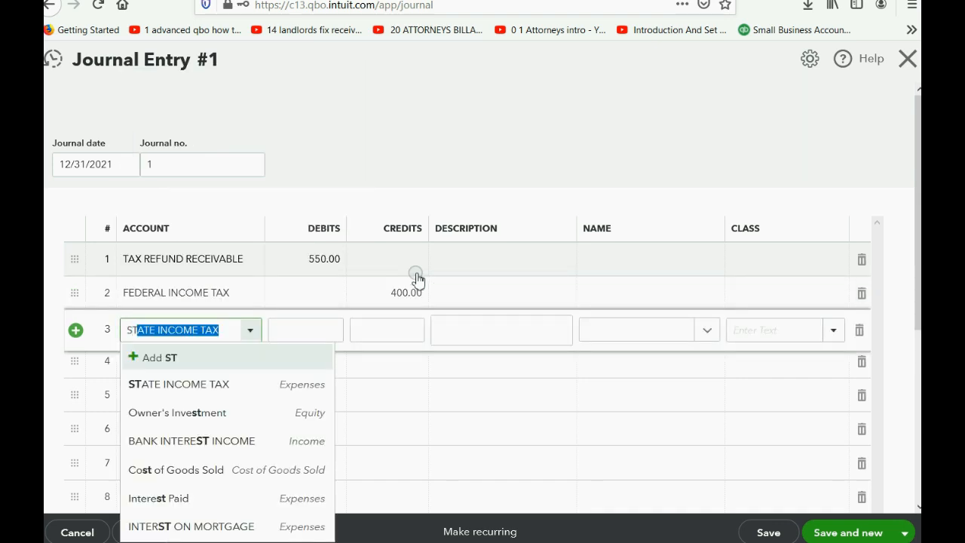
pyautogui.press('Tab')
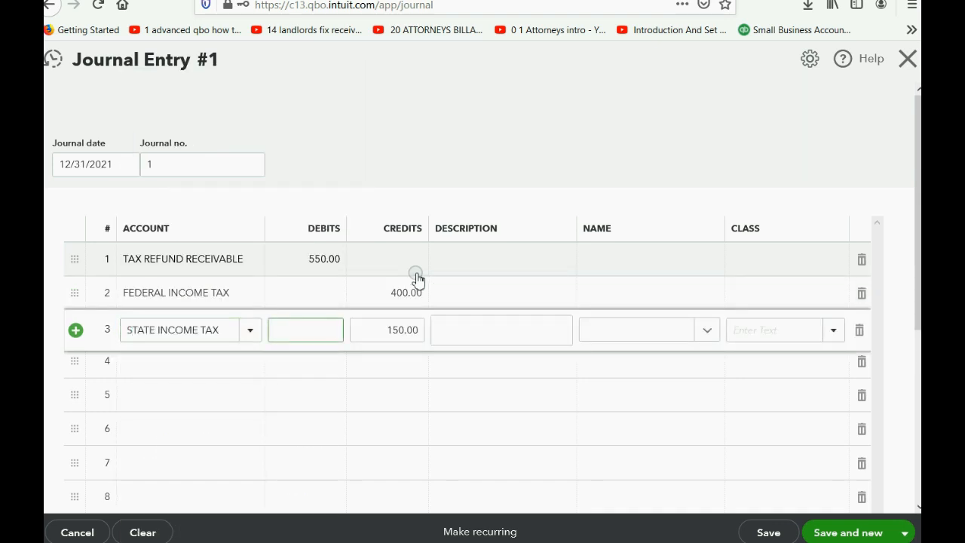
pyautogui.press('Tab')
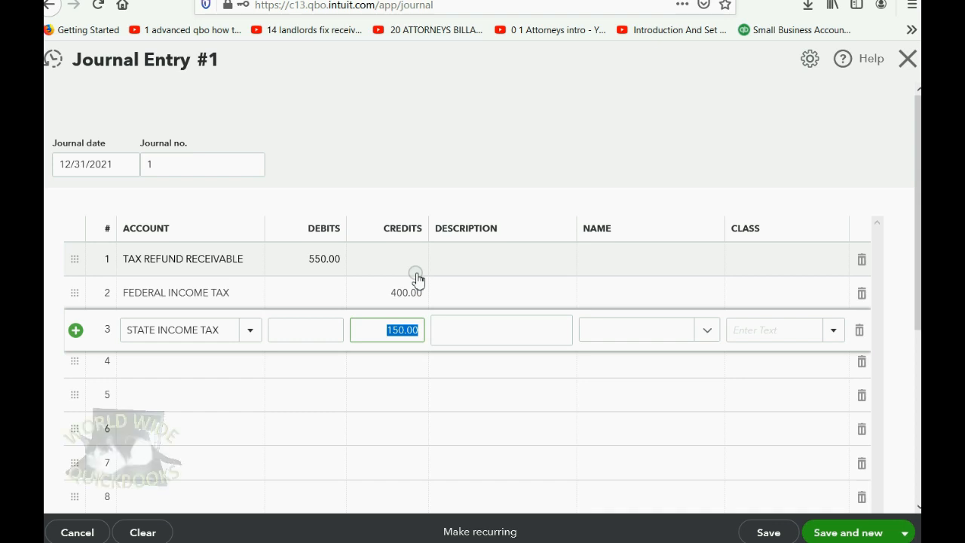
# Check the journal entry's debit and date, and save and close the entry
pyautogui.click(325, 261)
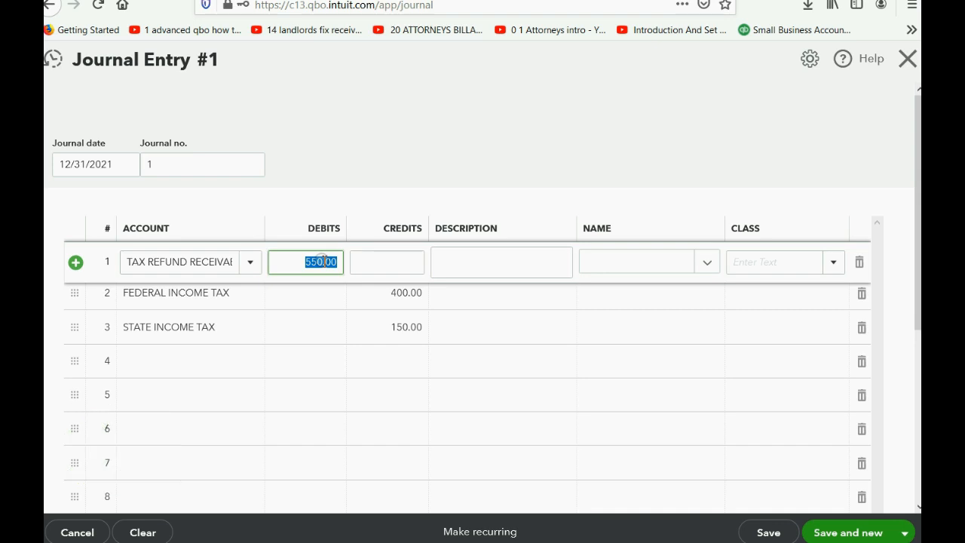
pyautogui.click(128, 166)
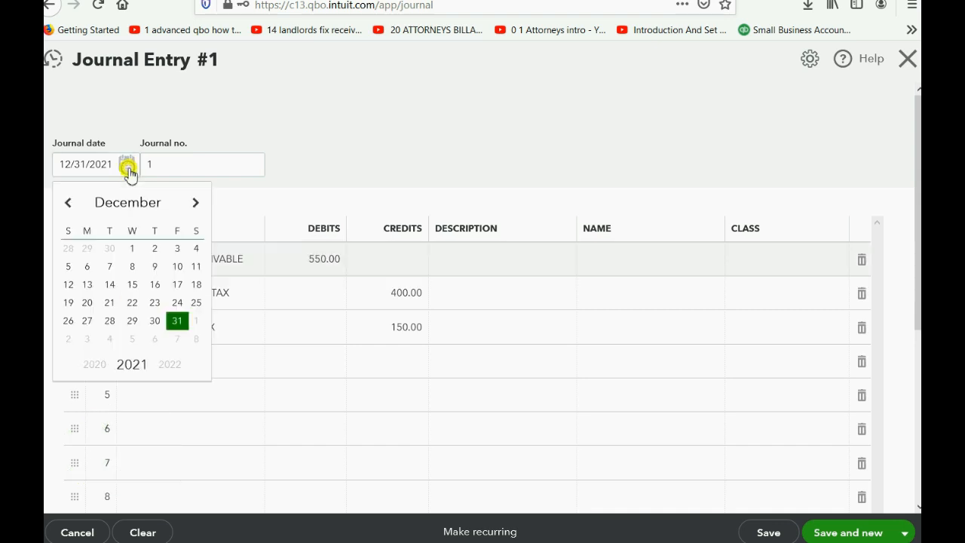
pyautogui.click(312, 119)
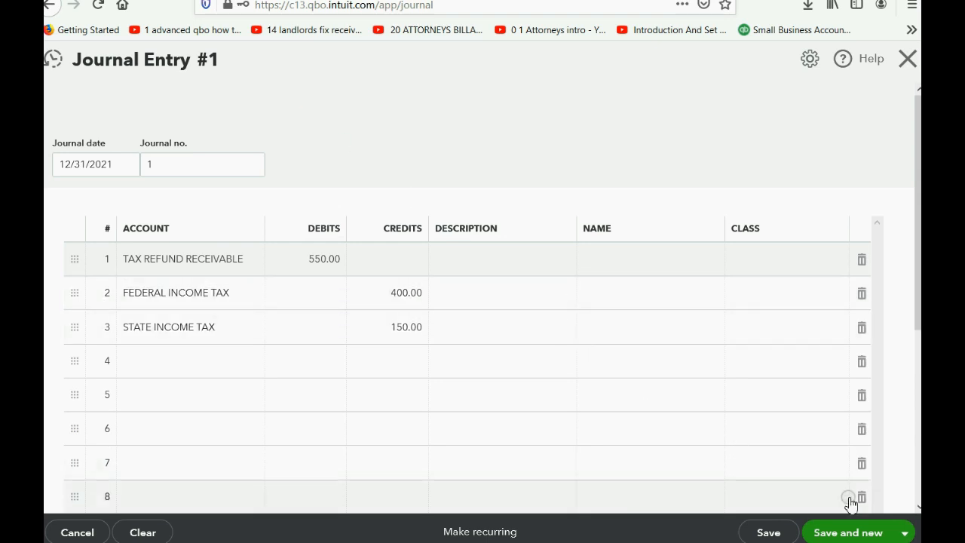
pyautogui.click(905, 532)
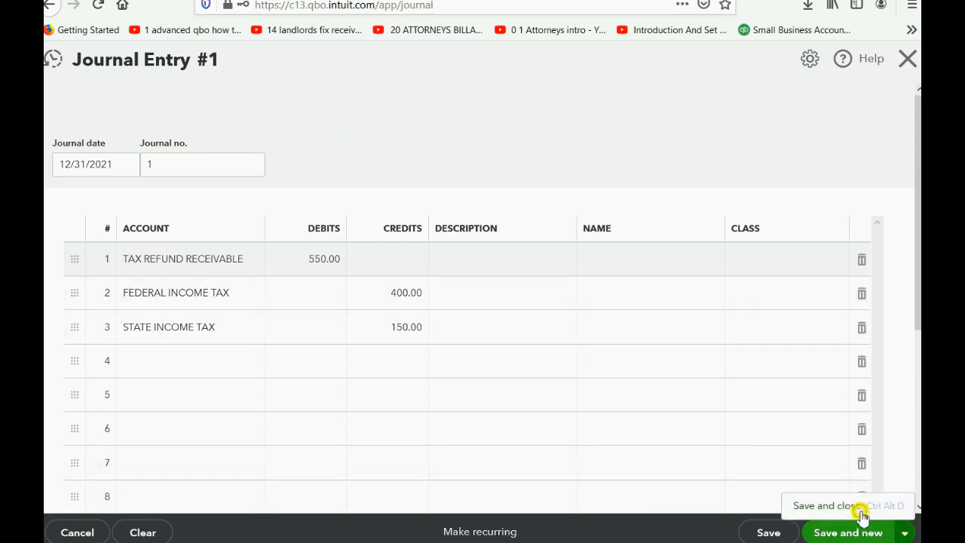
pyautogui.click(862, 507)
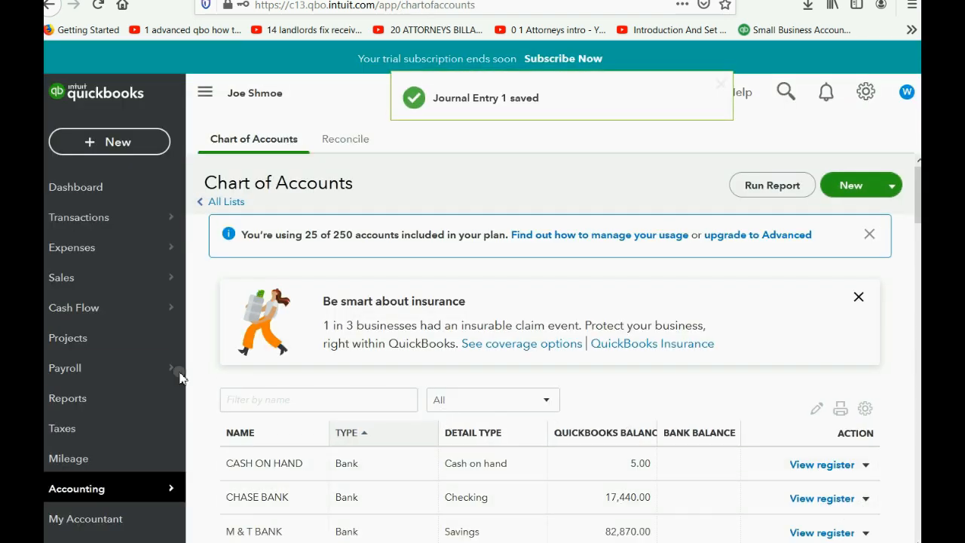
# Open the custom Profit and Loss report and examine the federal and state income tax expenses
pyautogui.scroll(-1, 105, 431)
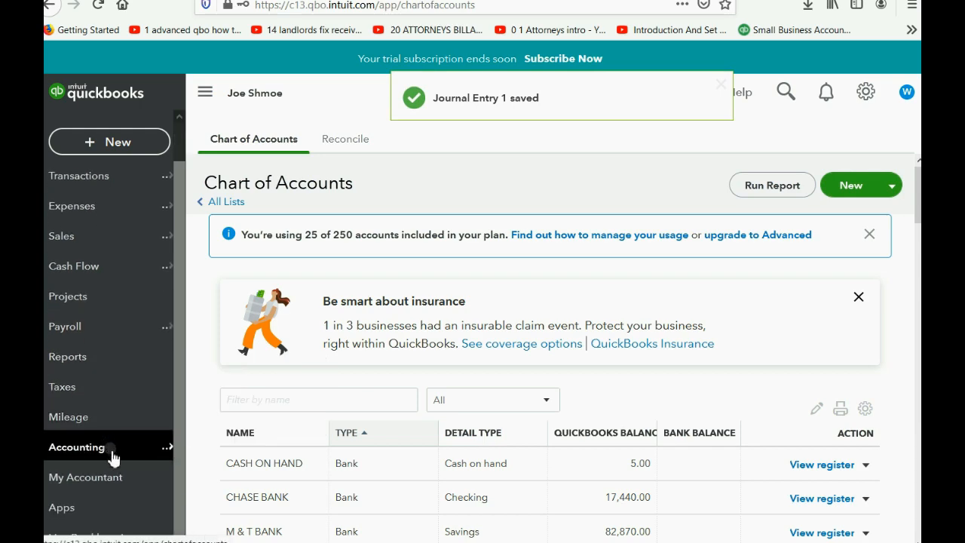
pyautogui.click(110, 360)
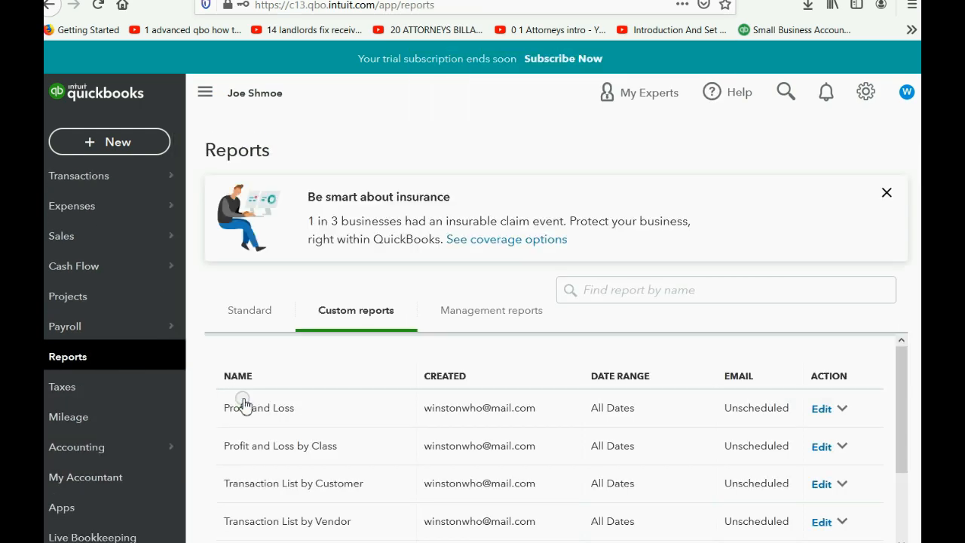
pyautogui.click(243, 405)
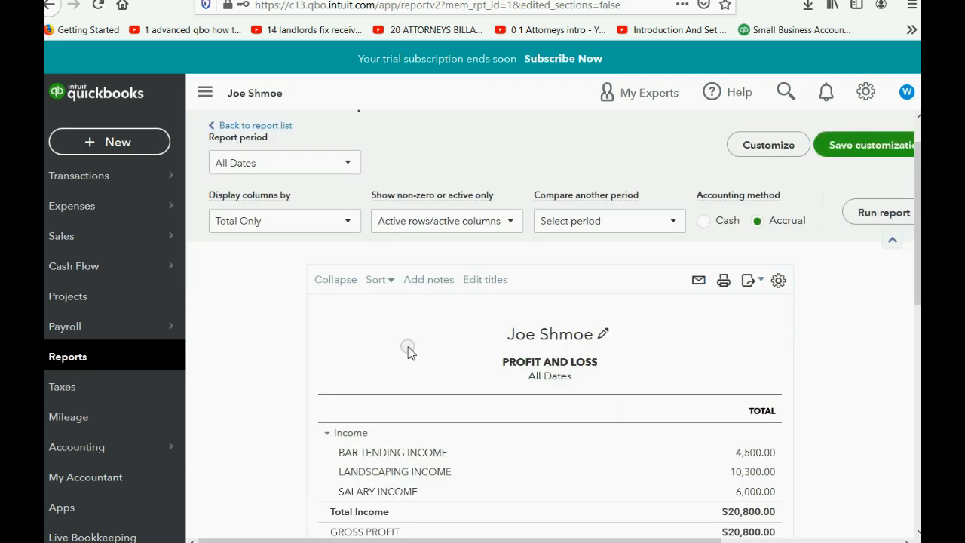
pyautogui.scroll(-3, 410, 351)
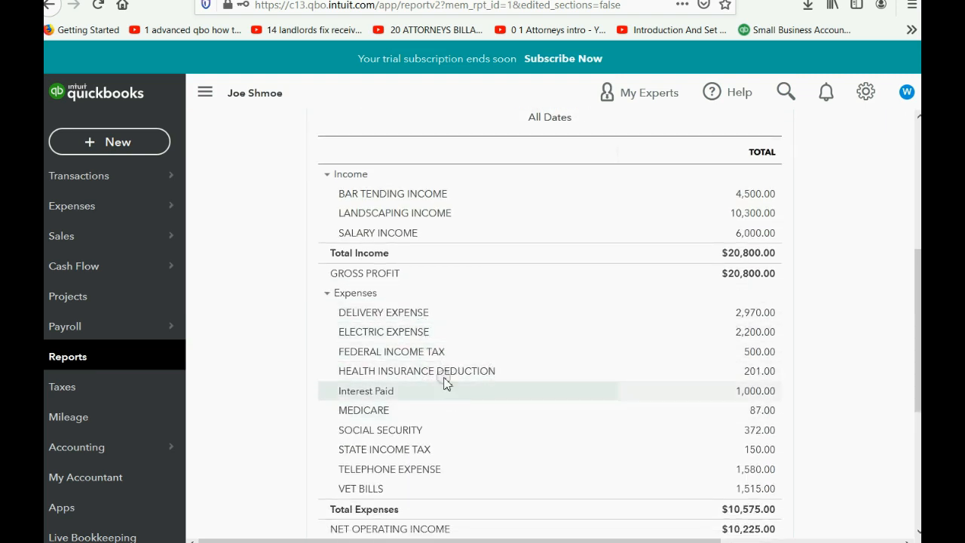
# Open the custom Trial Balance report and examine the tax refund receivable balance
pyautogui.click(98, 358)
pyautogui.scroll(-2, 272, 461)
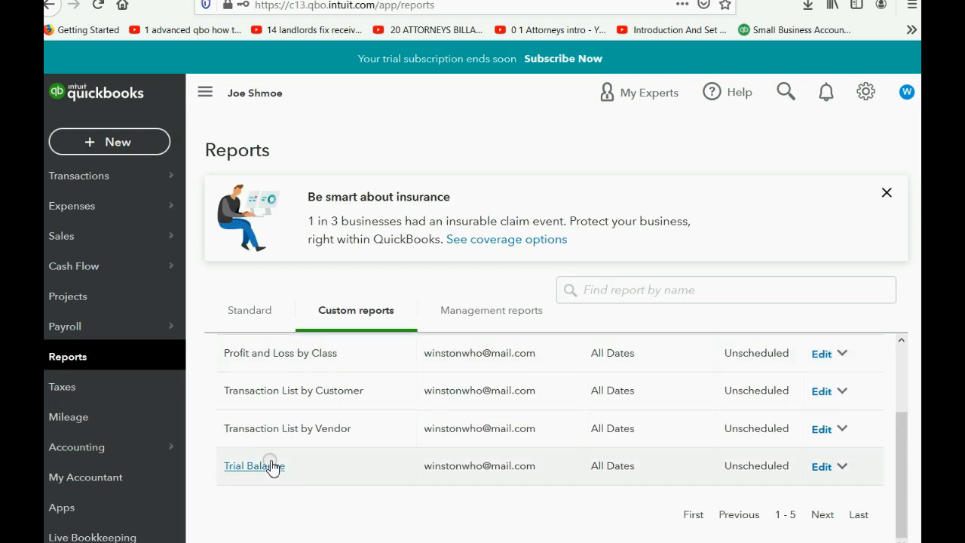
pyautogui.click(272, 465)
pyautogui.scroll(-3, 302, 452)
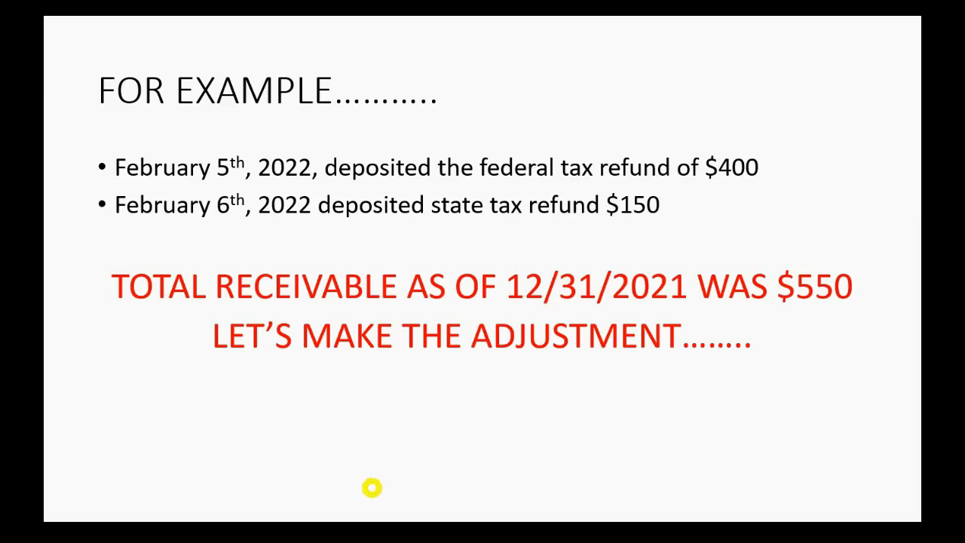
pyautogui.click(371, 488)
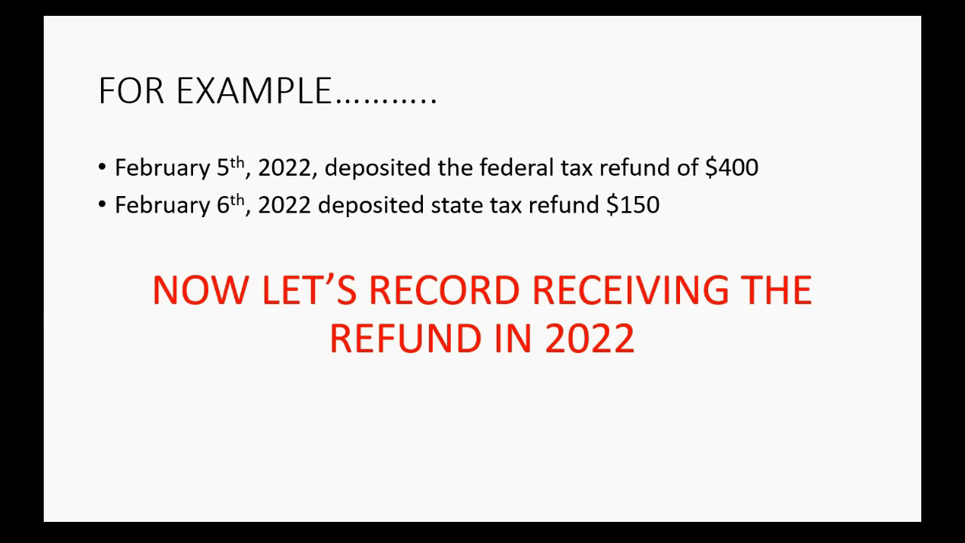
pyautogui.click(262, 540)
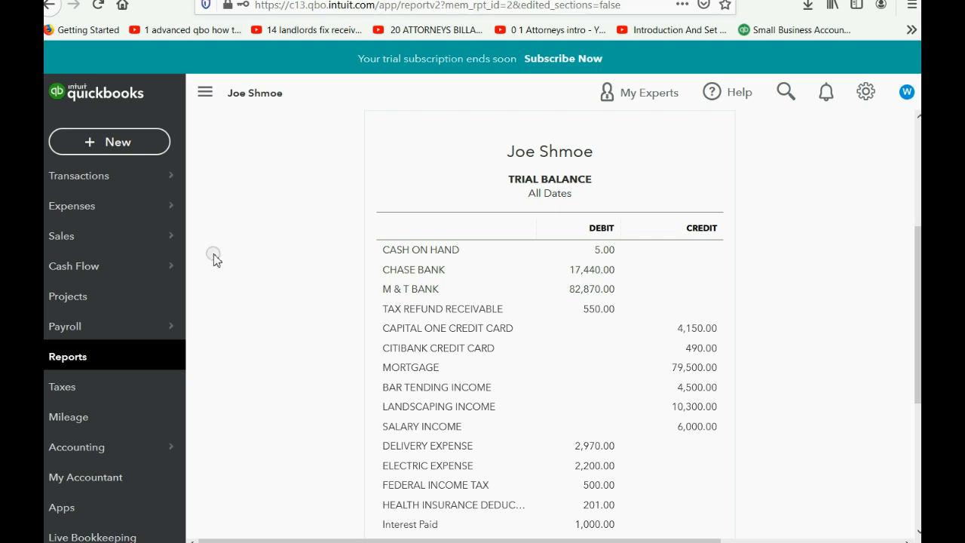
# Open the CHASE BANK account's register from the chart of accounts
pyautogui.click(113, 453)
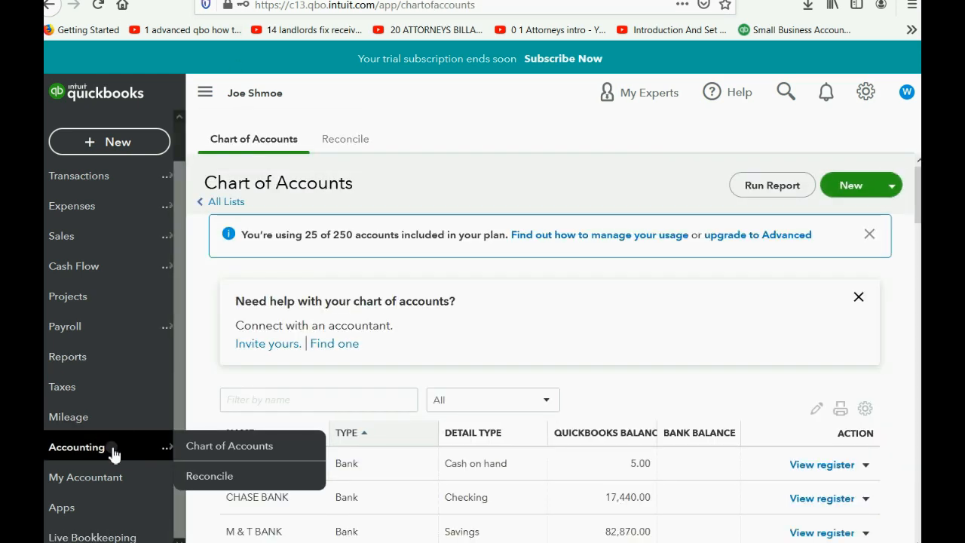
pyautogui.click(218, 446)
pyautogui.scroll(-3, 435, 268)
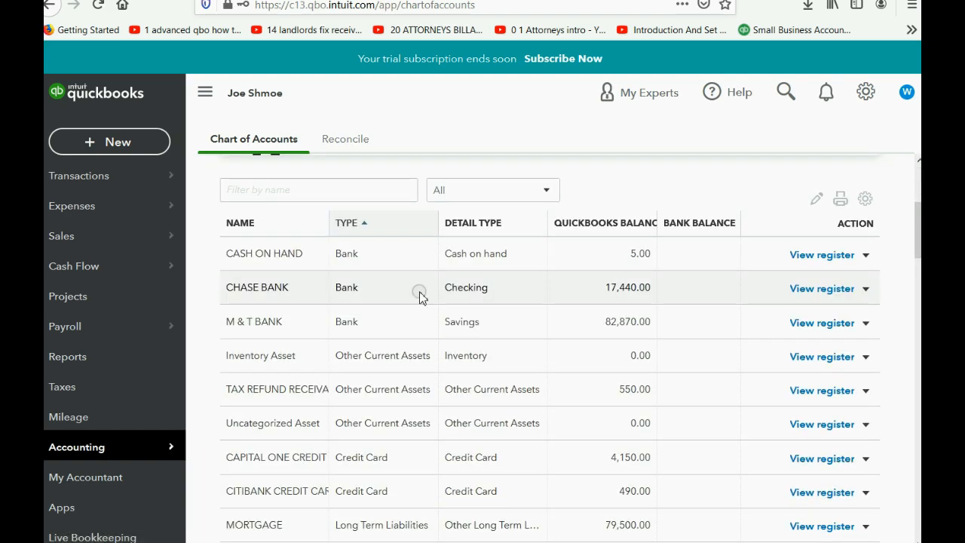
pyautogui.click(805, 290)
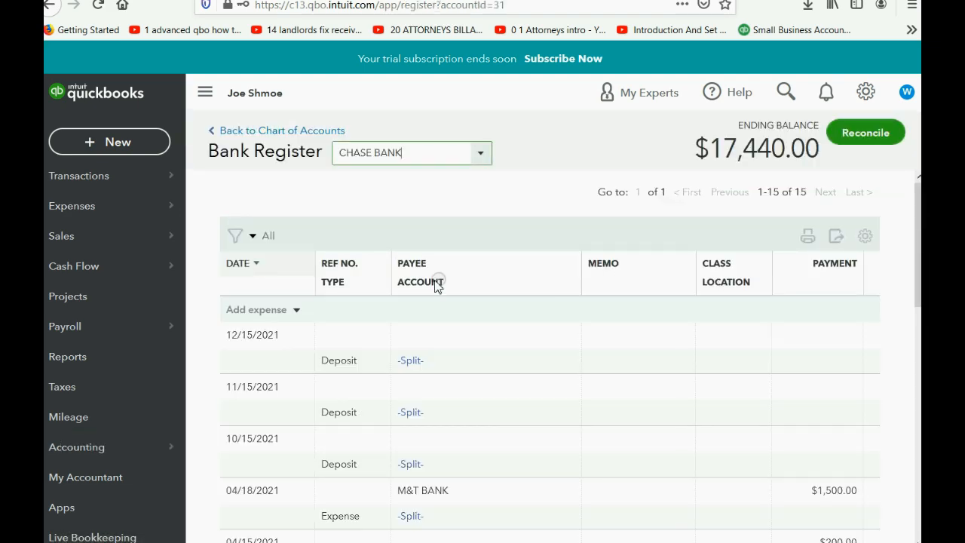
# Start a new deposit entry in the CHASE BANK register and date it 02/05/2022
pyautogui.click(272, 310)
pyautogui.click(296, 310)
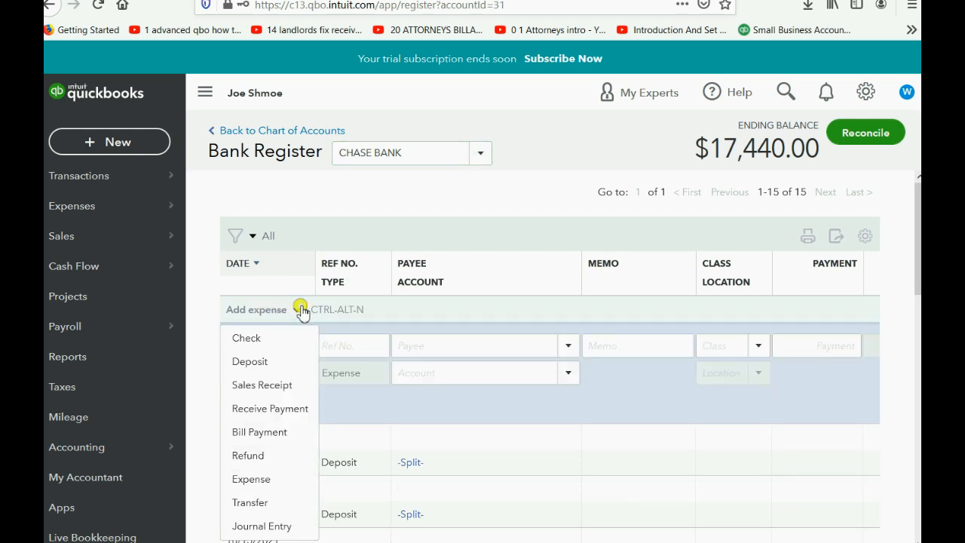
pyautogui.click(279, 367)
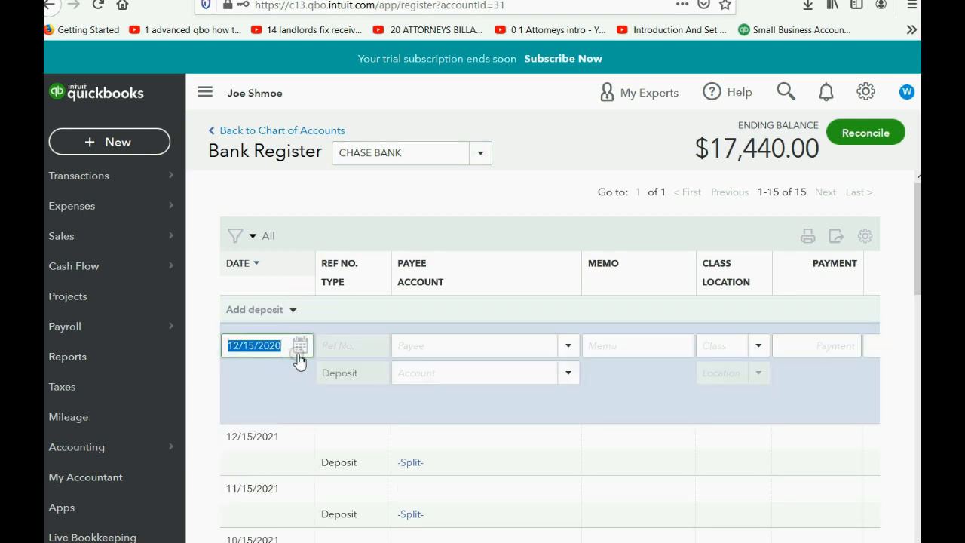
pyautogui.click(300, 346)
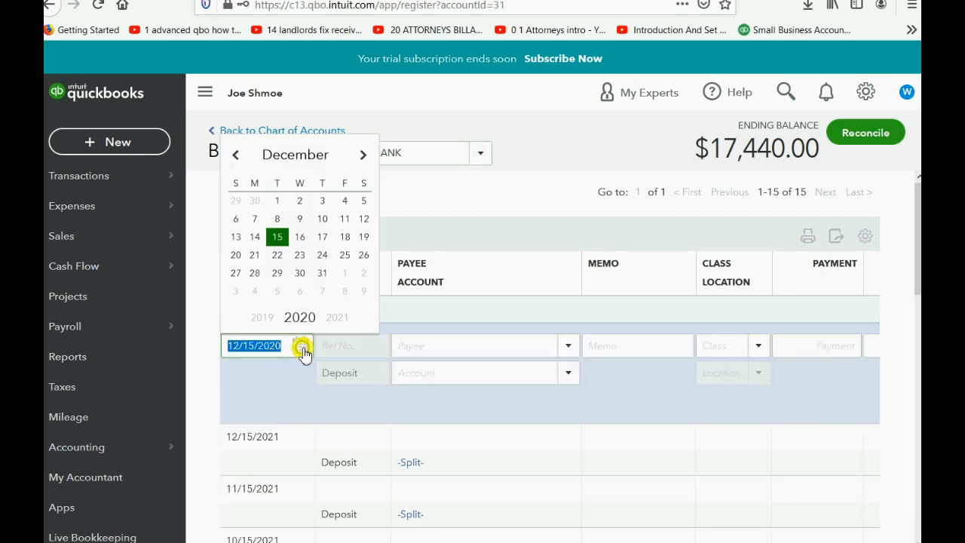
pyautogui.click(366, 156)
pyautogui.click(366, 155)
pyautogui.click(367, 156)
pyautogui.click(366, 156)
pyautogui.click(368, 155)
pyautogui.click(368, 155)
pyautogui.click(367, 155)
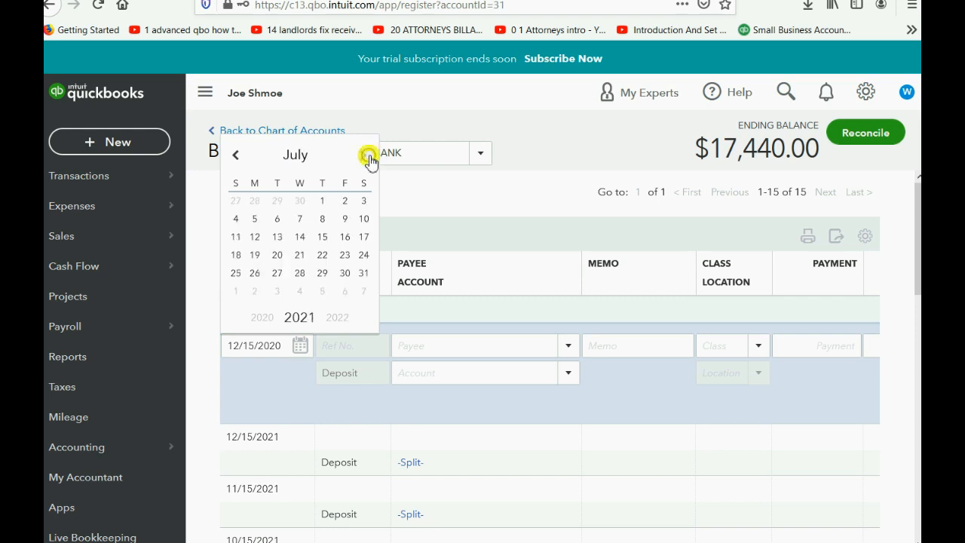
pyautogui.click(368, 155)
pyautogui.click(367, 156)
pyautogui.click(368, 155)
pyautogui.click(368, 156)
pyautogui.click(368, 155)
pyautogui.click(368, 156)
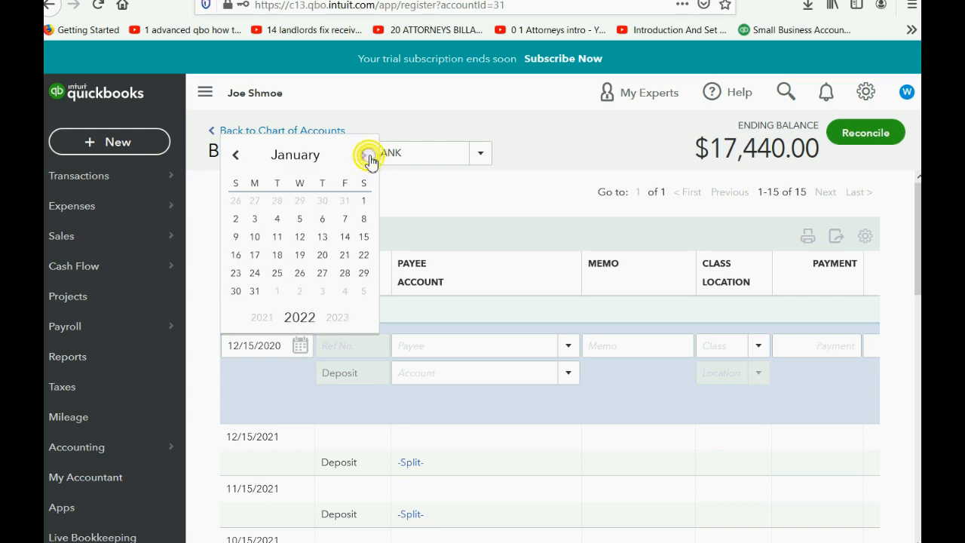
pyautogui.click(368, 156)
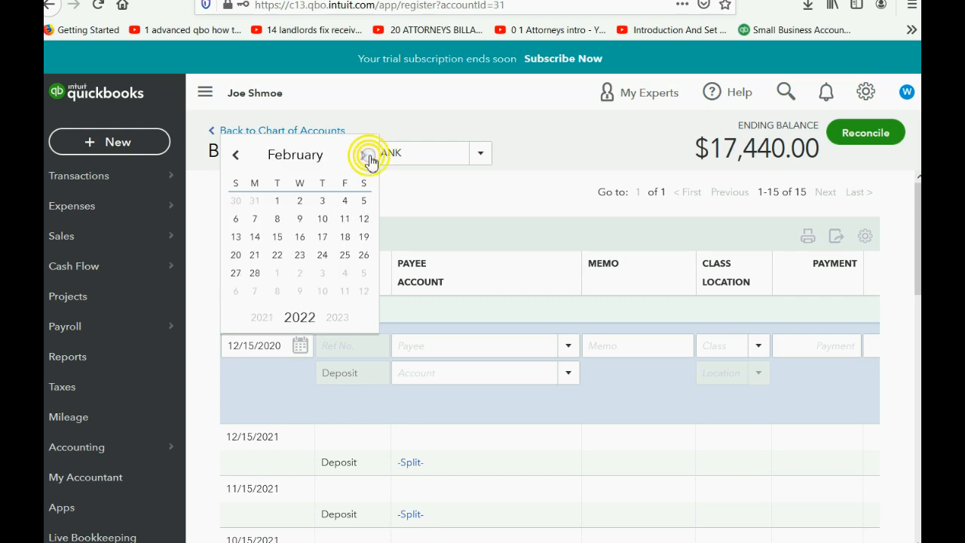
pyautogui.click(364, 202)
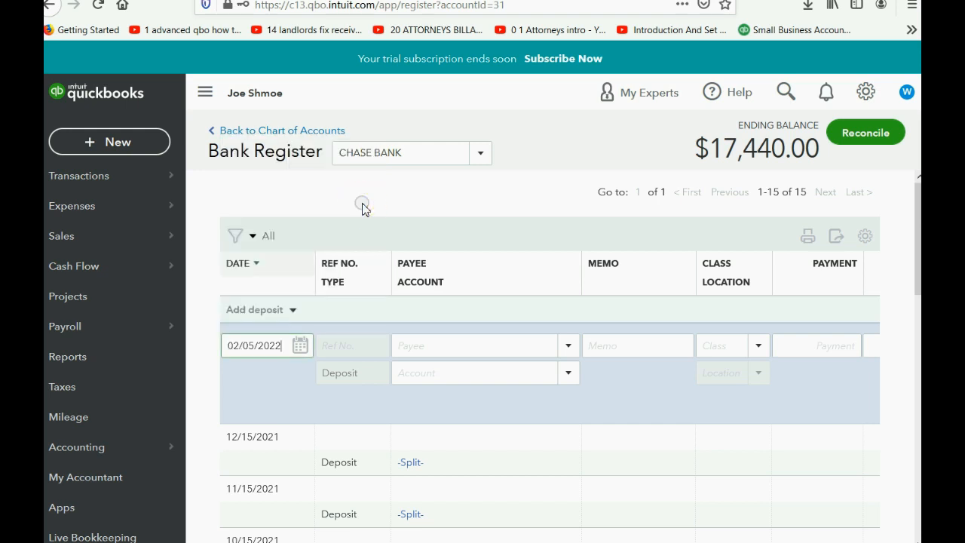
# Assign the 02/05/2022 deposit to the TAX REFUND RECEIVABLE account
pyautogui.click(482, 382)
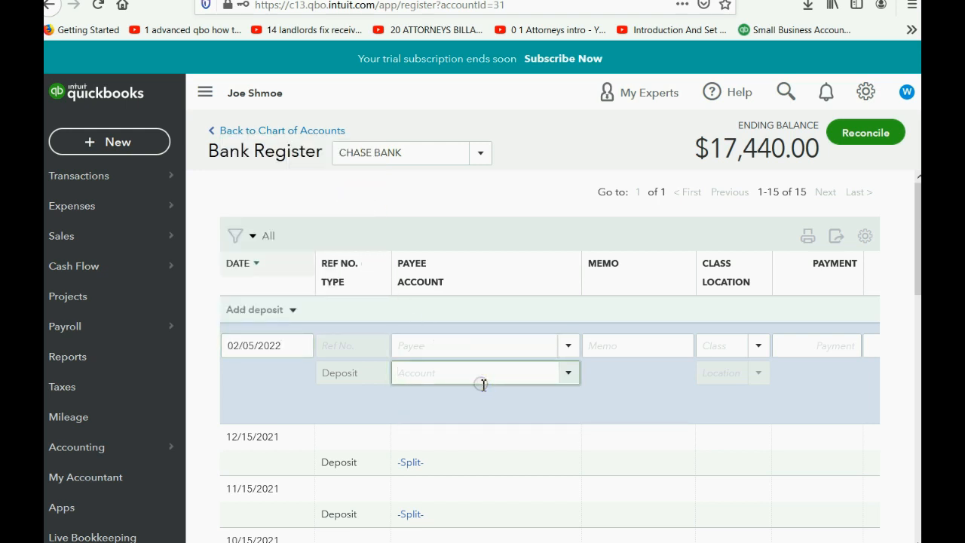
pyautogui.click(568, 377)
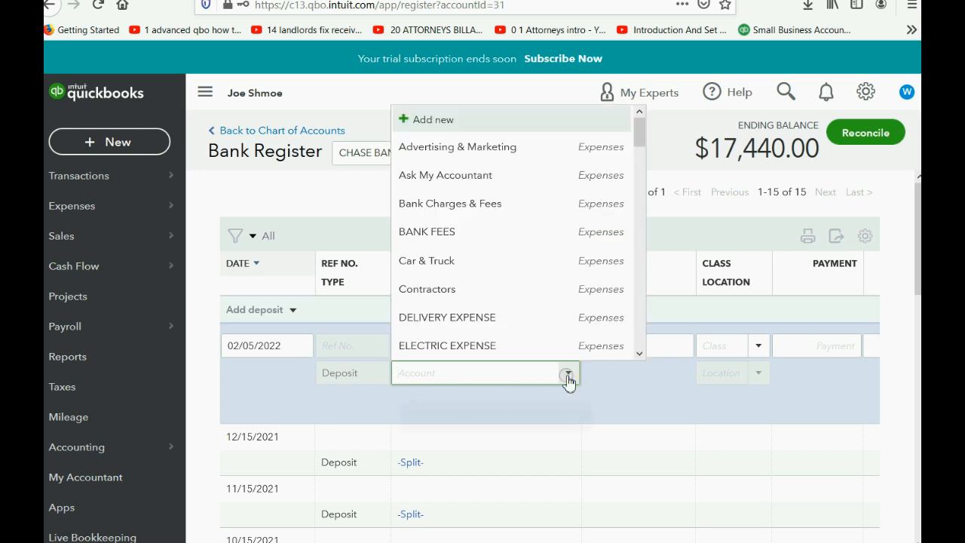
pyautogui.write('TA')
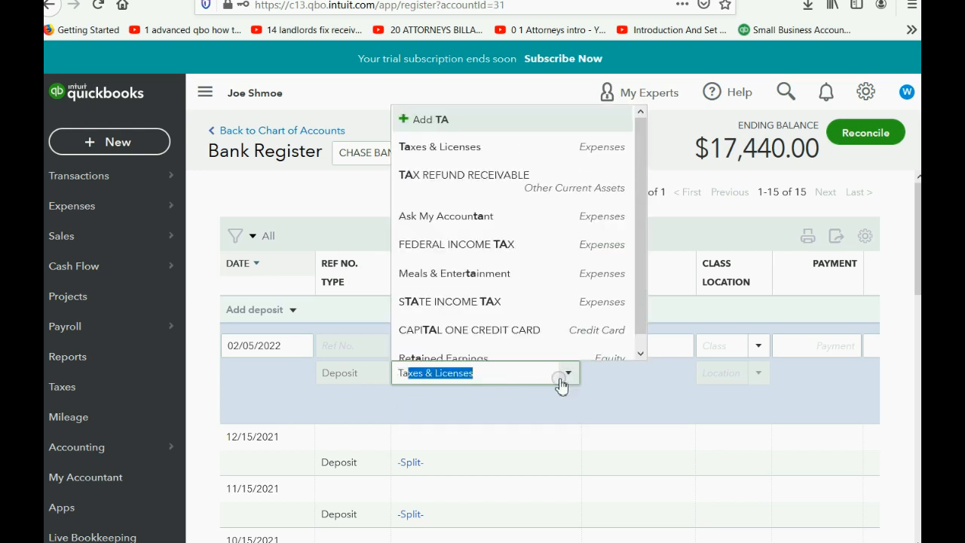
pyautogui.click(571, 181)
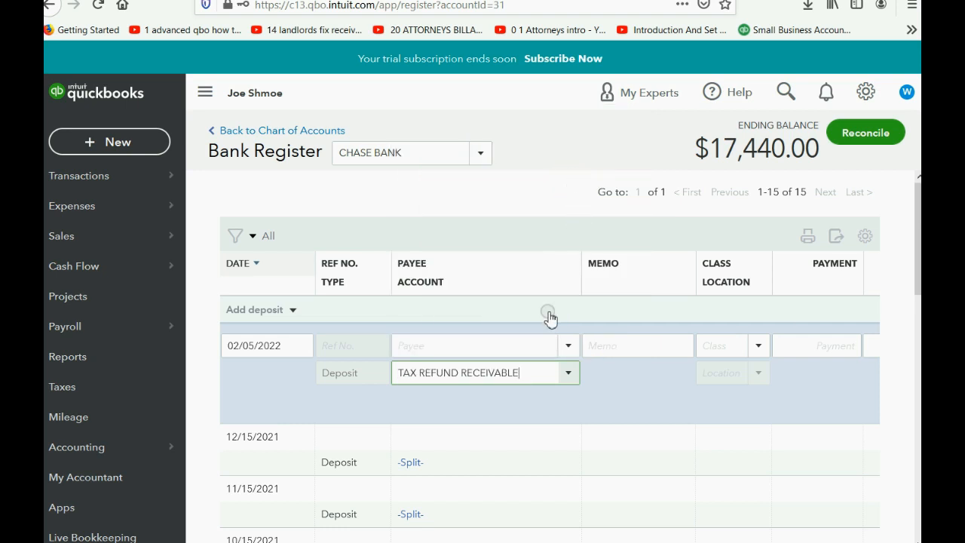
pyautogui.click(479, 154)
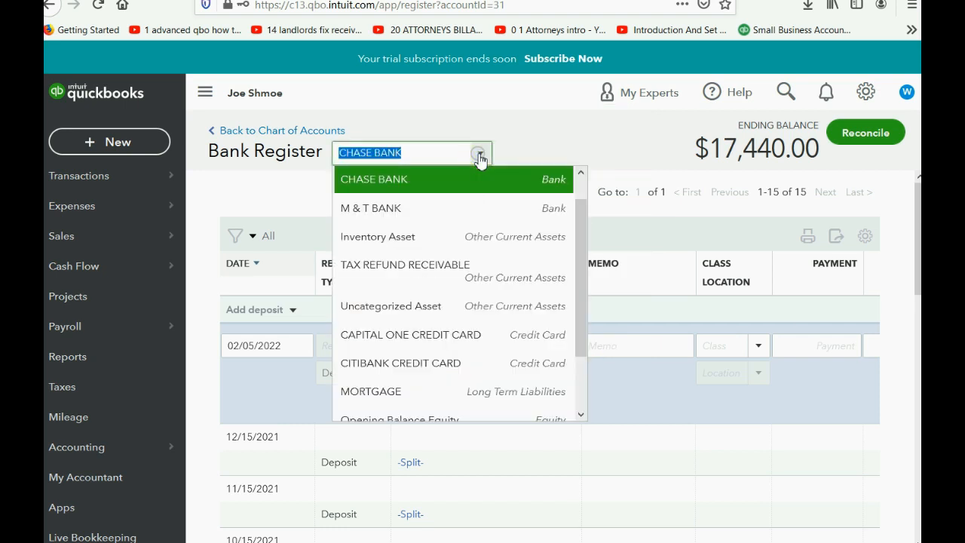
pyautogui.click(480, 155)
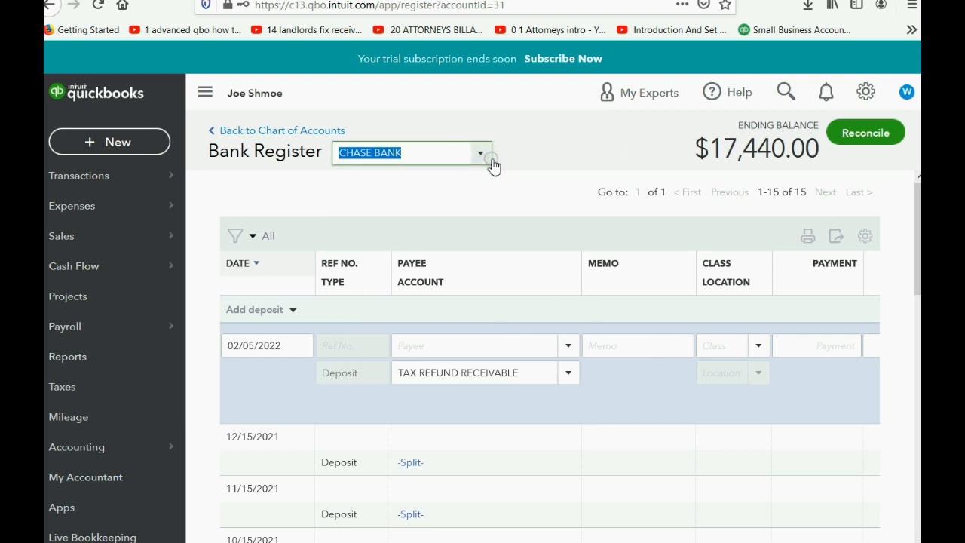
# Enter 400.00 as the deposit amount for the 02/05/2022 tax refund
pyautogui.scroll(-10, 779, 321)
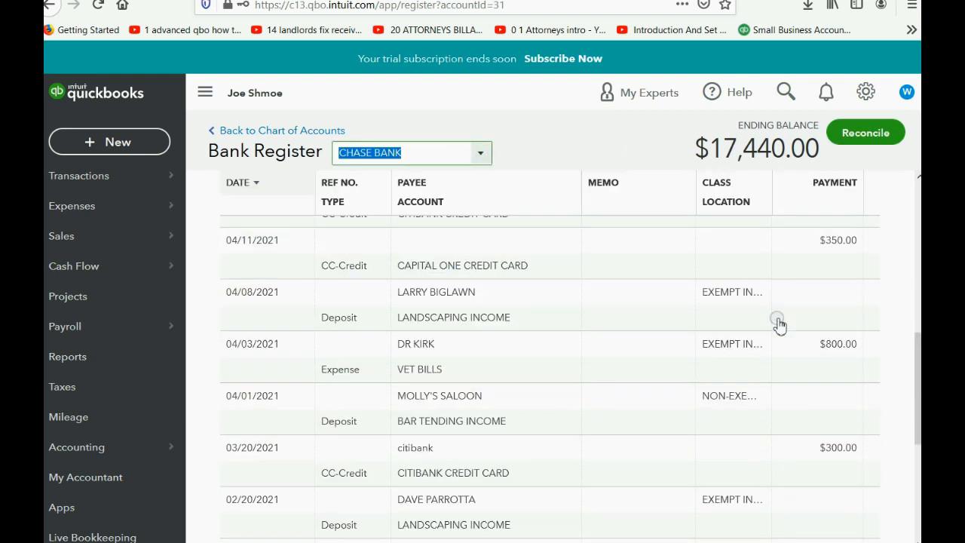
pyautogui.moveTo(636, 471); pyautogui.dragTo(819, 465)
pyautogui.scroll(5, 822, 457)
pyautogui.scroll(5, 822, 457)
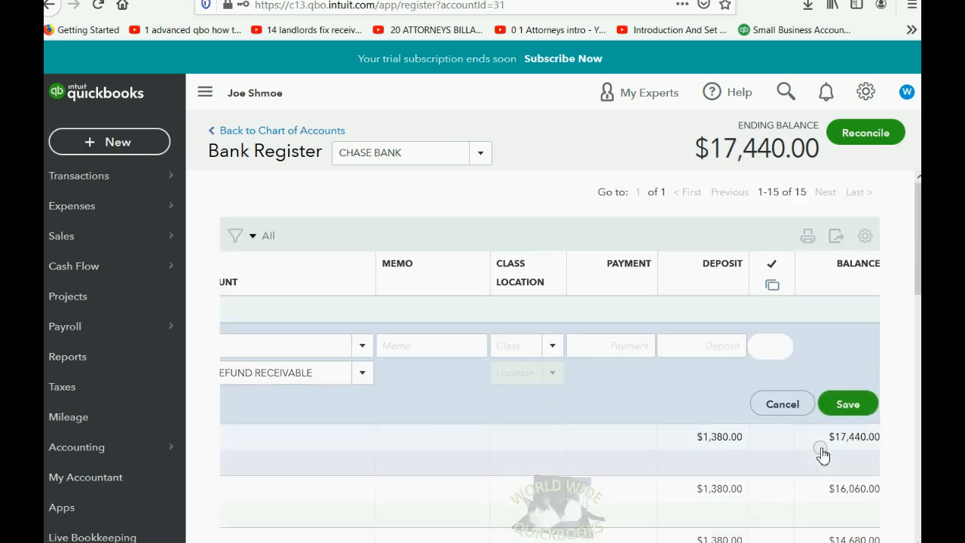
pyautogui.click(718, 342)
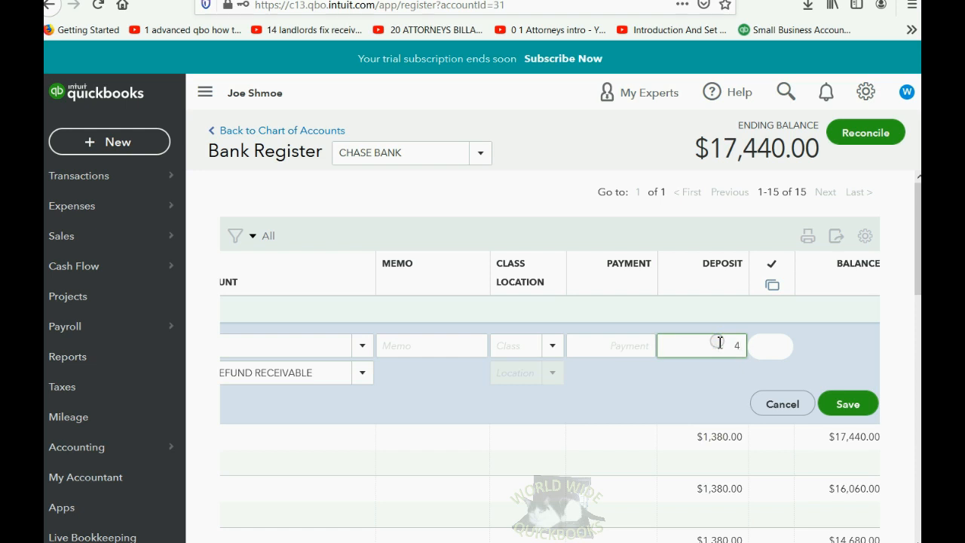
pyautogui.write('400')
pyautogui.press('Tab')
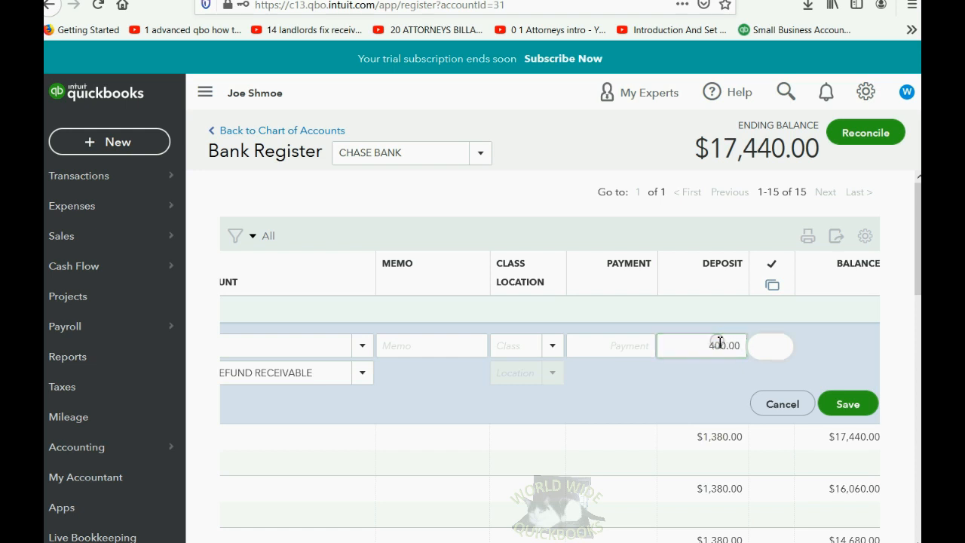
pyautogui.click(431, 415)
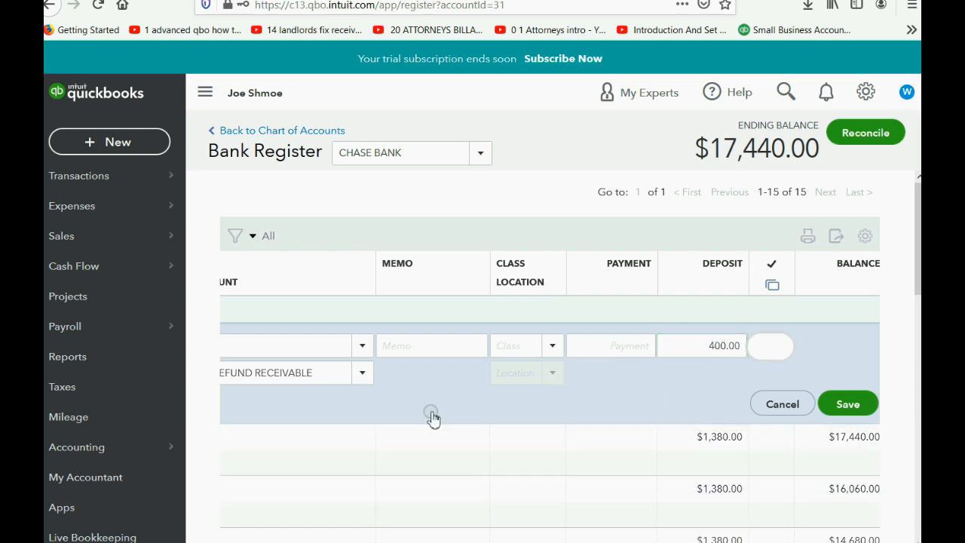
pyautogui.click(557, 461)
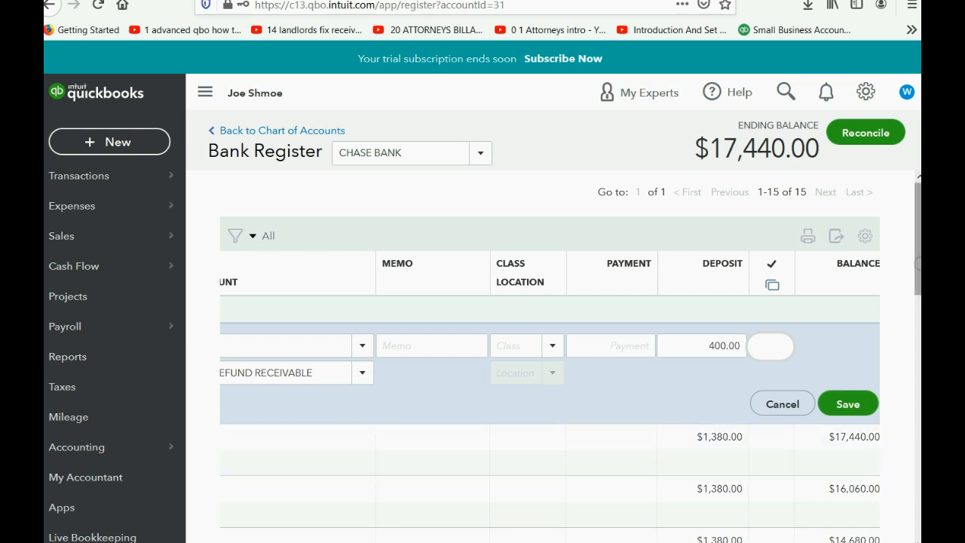
# Check the date and account of the 400.00 deposit and save the transaction
pyautogui.moveTo(918, 241); pyautogui.dragTo(892, 531)
pyautogui.moveTo(807, 469); pyautogui.dragTo(649, 469)
pyautogui.scroll(10, 645, 440)
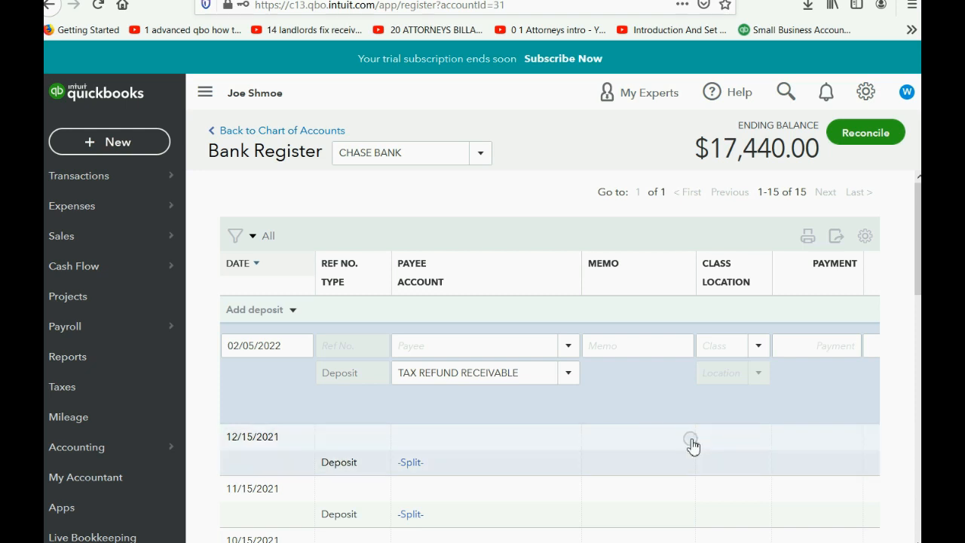
pyautogui.scroll(-10, 493, 489)
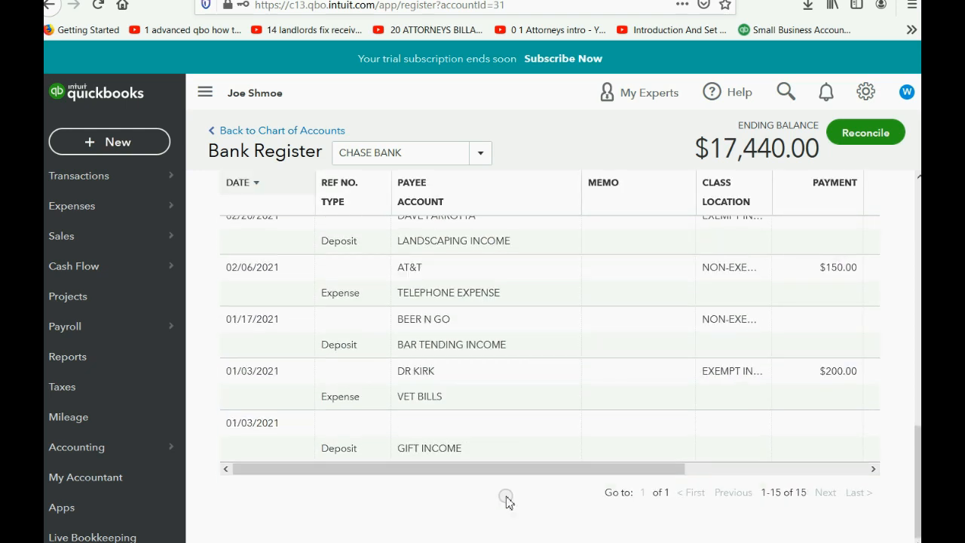
pyautogui.moveTo(533, 469); pyautogui.dragTo(817, 454)
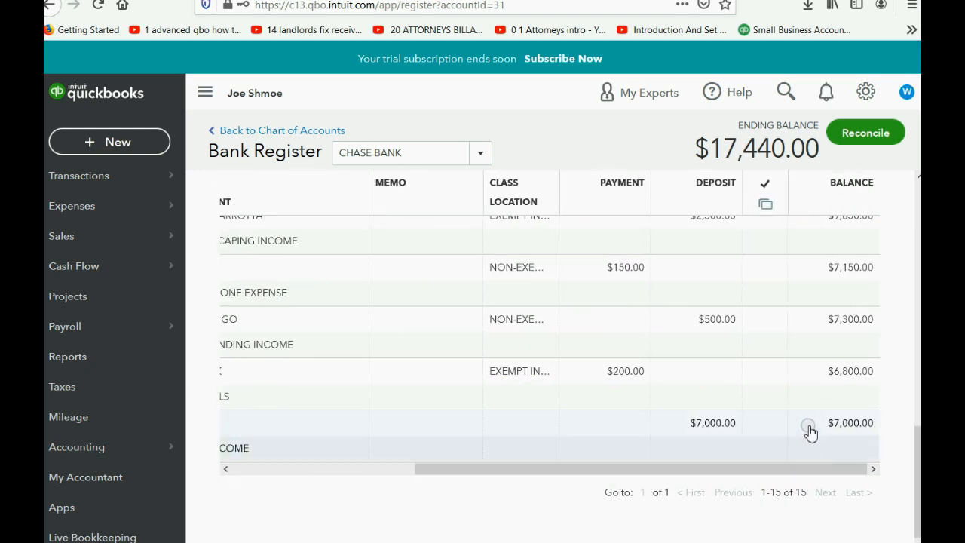
pyautogui.scroll(10, 808, 406)
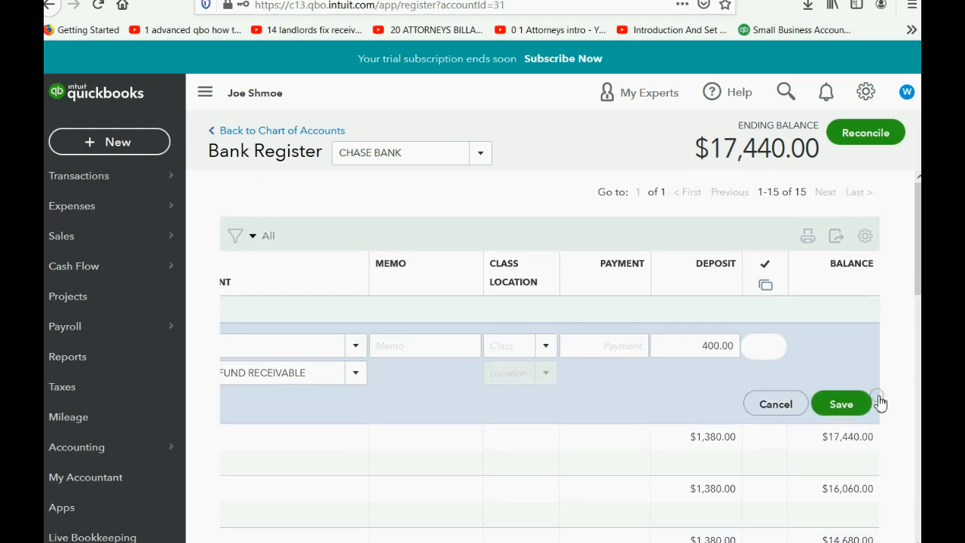
pyautogui.click(841, 403)
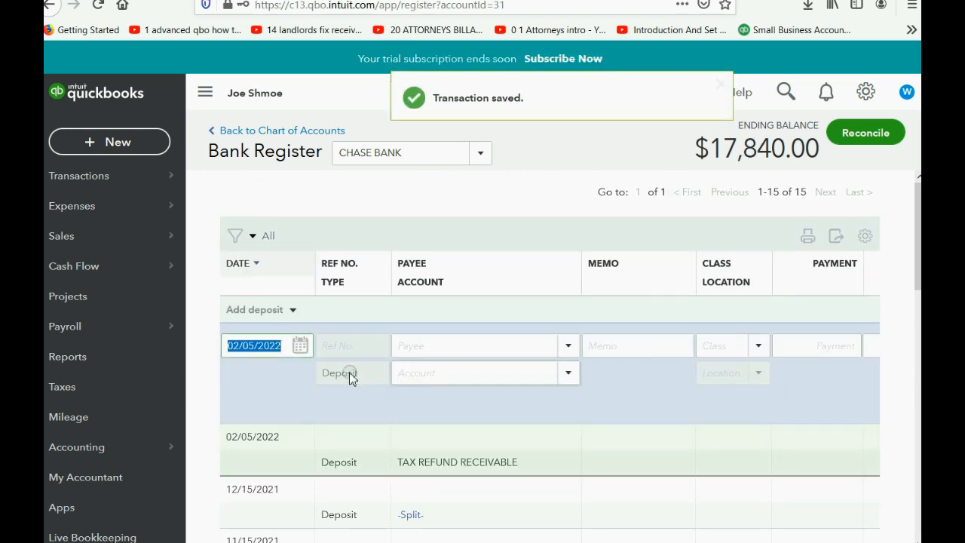
# Date the next deposit entry 02/06/2022 and assign it to the TAX REFUND RECEIVABLE account
pyautogui.click(300, 346)
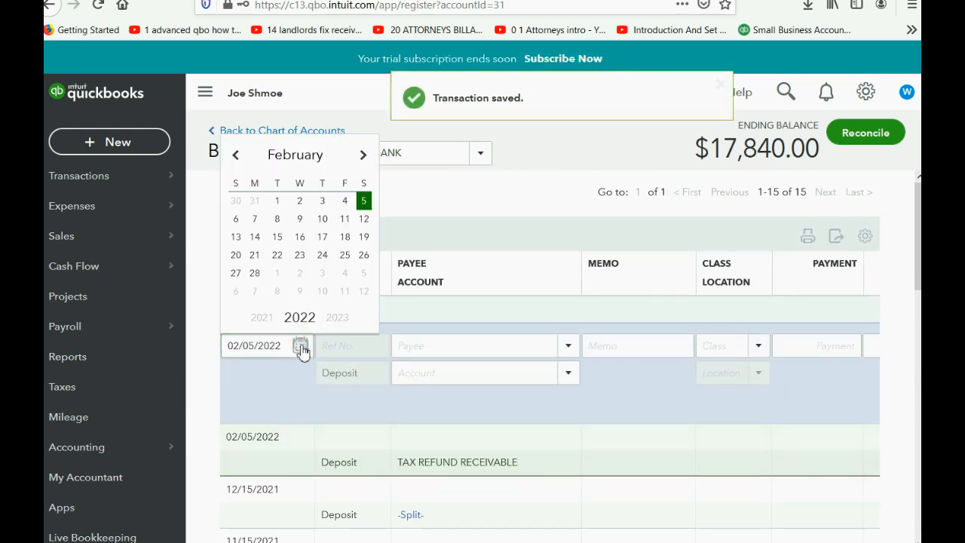
pyautogui.click(236, 221)
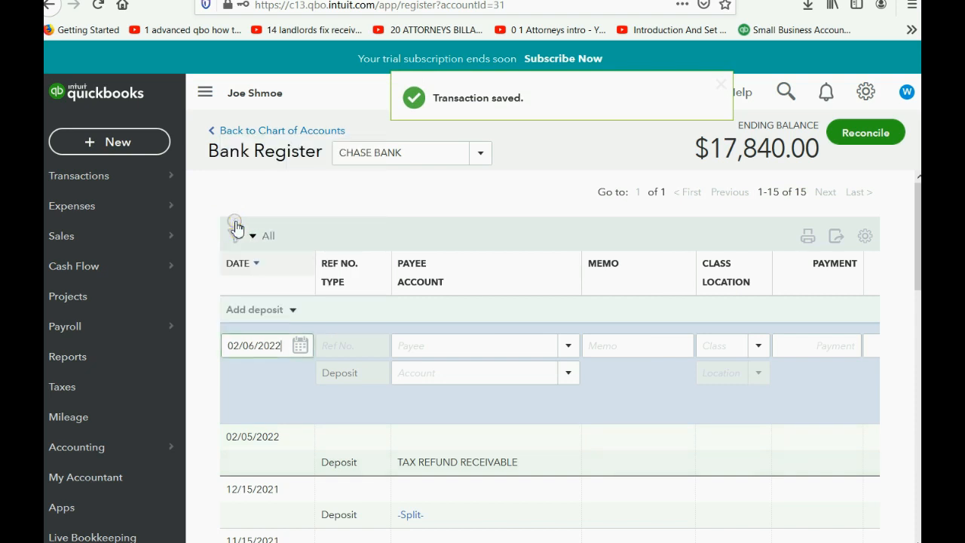
pyautogui.click(532, 376)
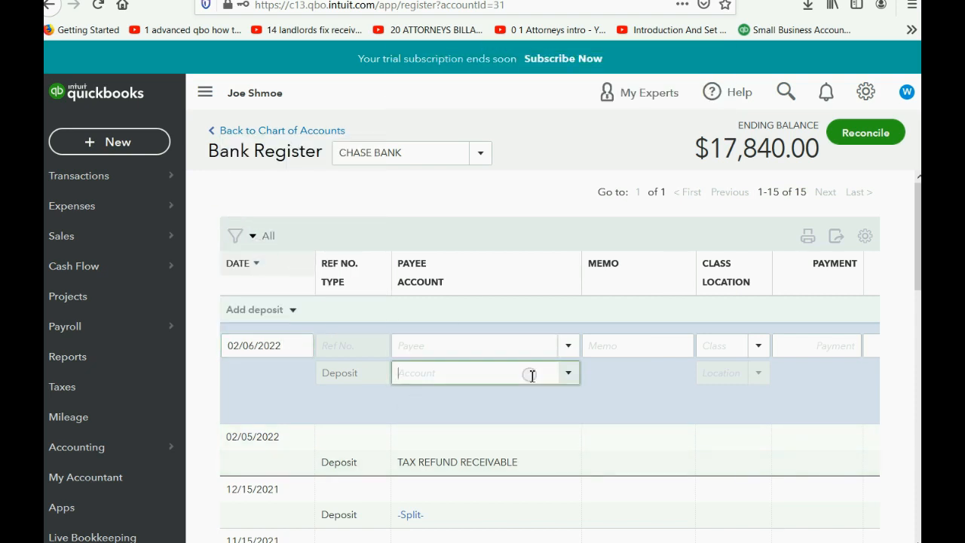
pyautogui.write('Reimbursable Expenses')
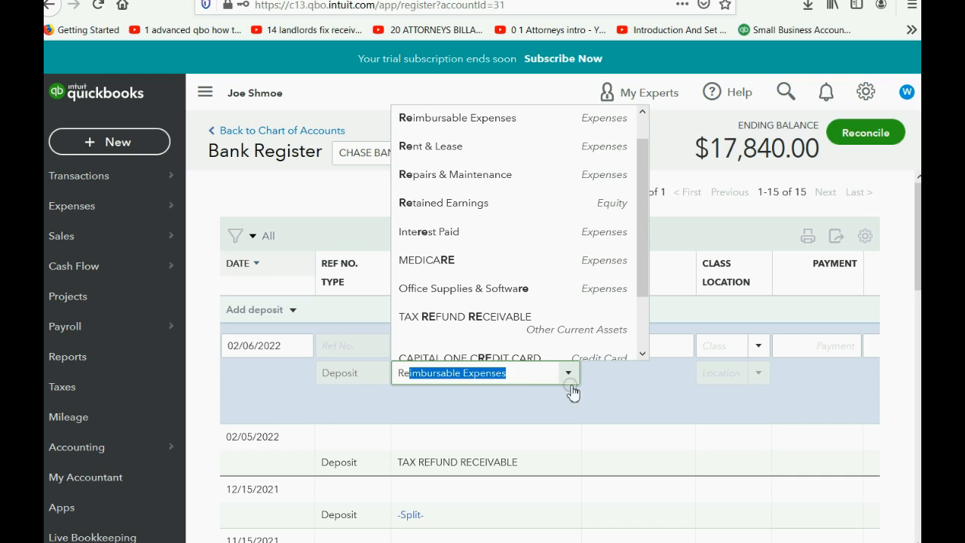
pyautogui.click(574, 317)
# Enter 150 as the deposit amount for the 02/06/2022 tax refund
pyautogui.scroll(-10, 566, 500)
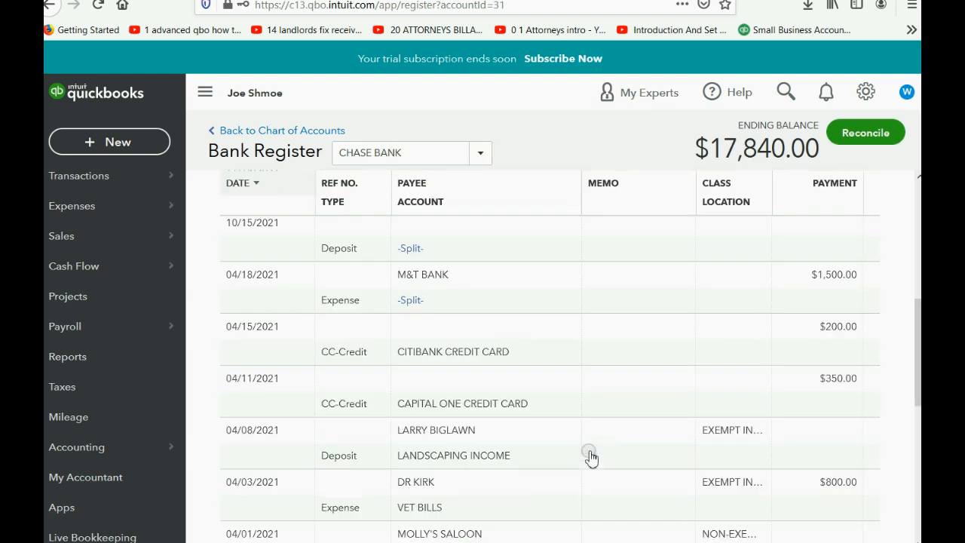
pyautogui.moveTo(578, 469); pyautogui.dragTo(801, 473)
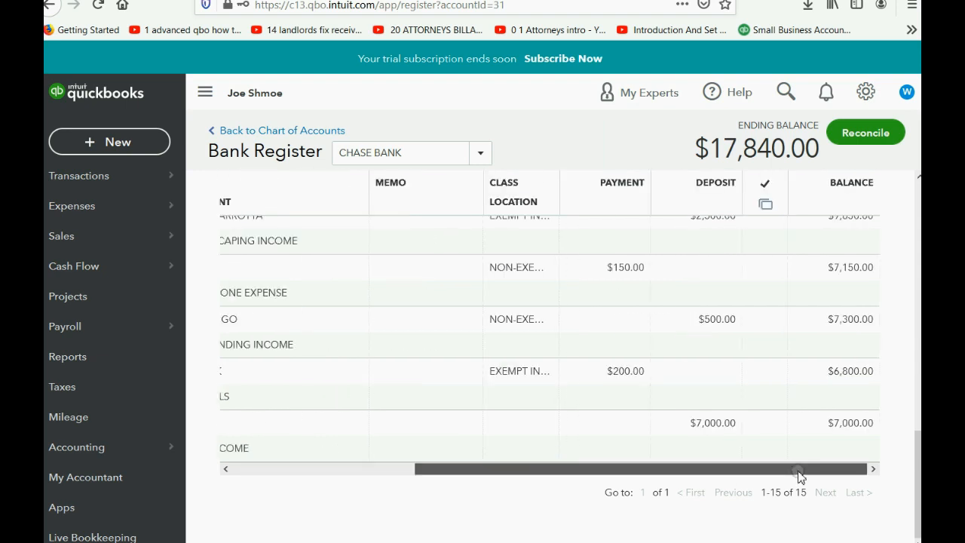
pyautogui.scroll(10, 780, 420)
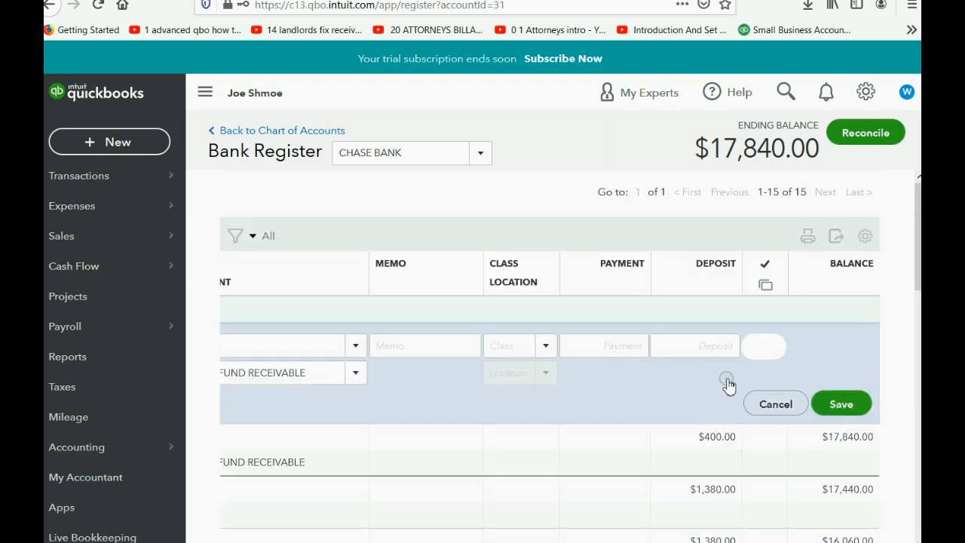
pyautogui.click(683, 347)
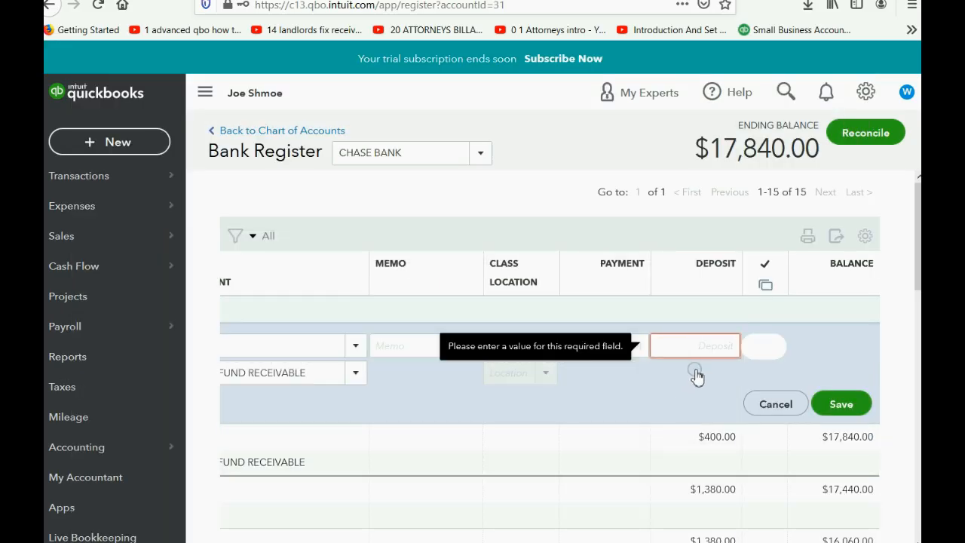
pyautogui.write('150')
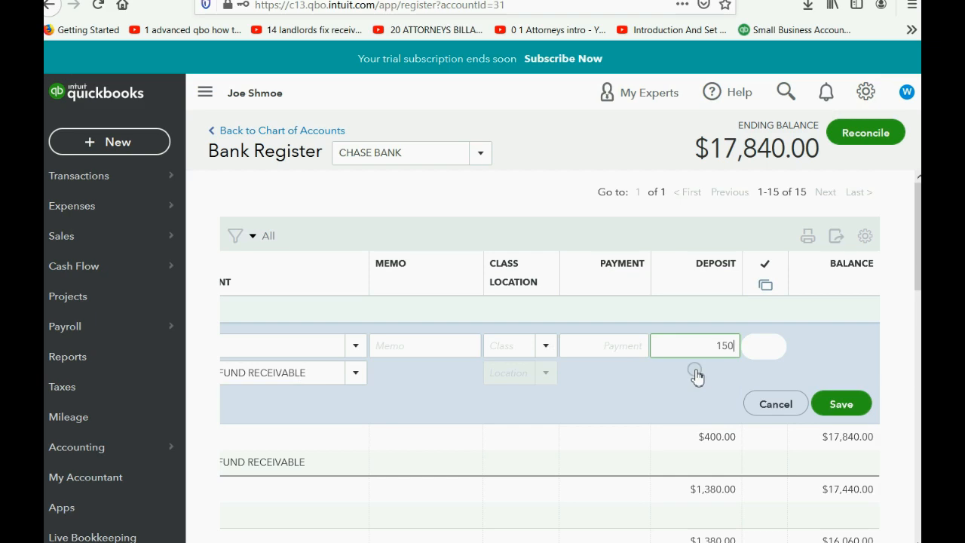
pyautogui.press('Tab')
# Check the date and account of the 150.00 deposit entry and save the transaction
pyautogui.scroll(-5, 697, 377)
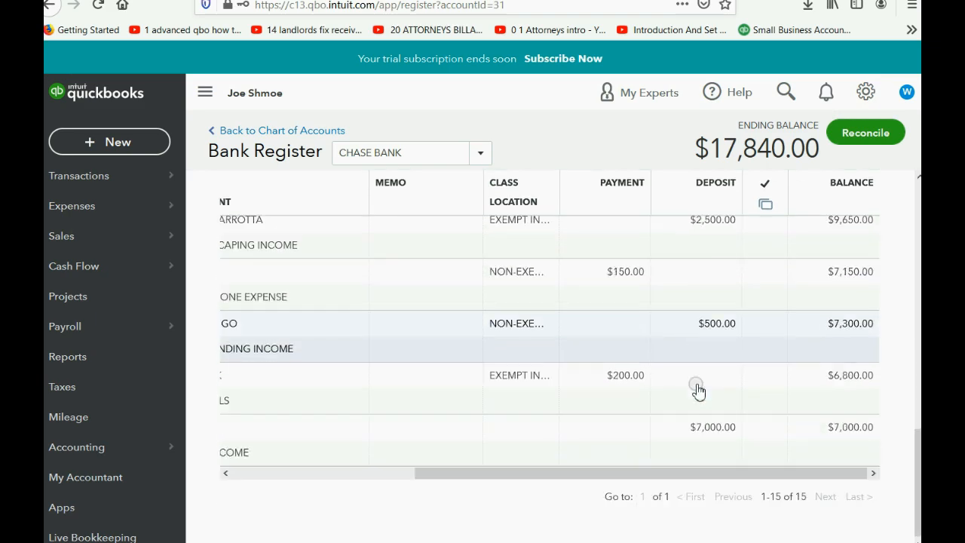
pyautogui.moveTo(669, 468); pyautogui.dragTo(420, 472)
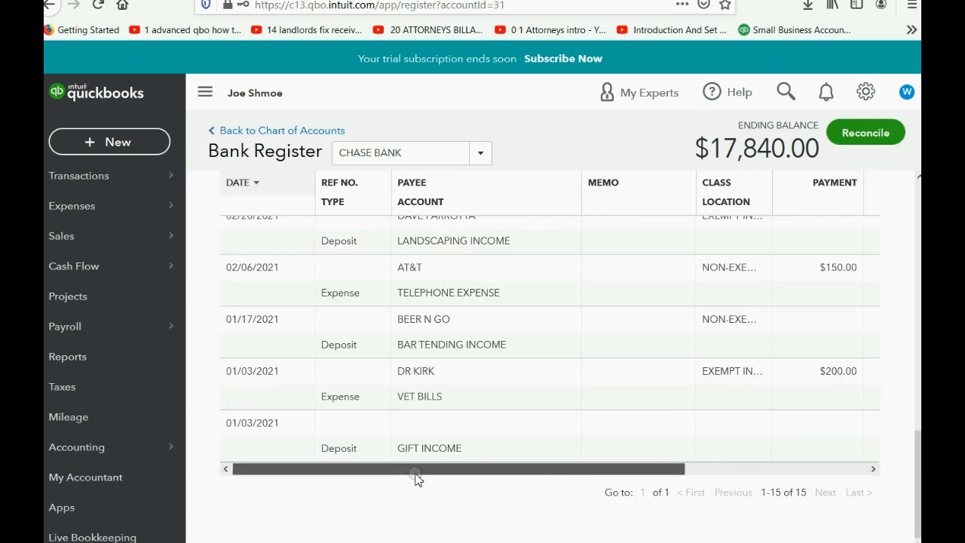
pyautogui.scroll(5, 417, 467)
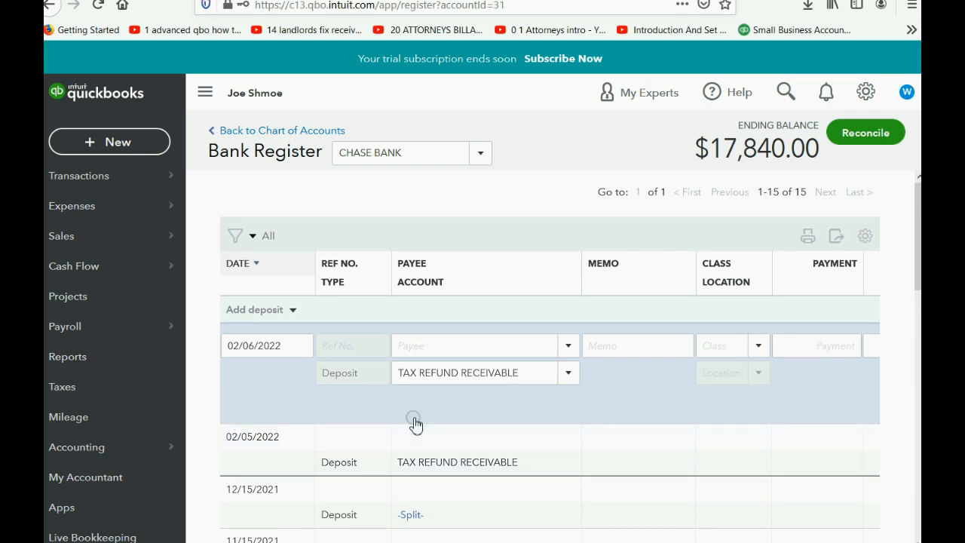
pyautogui.scroll(-10, 513, 332)
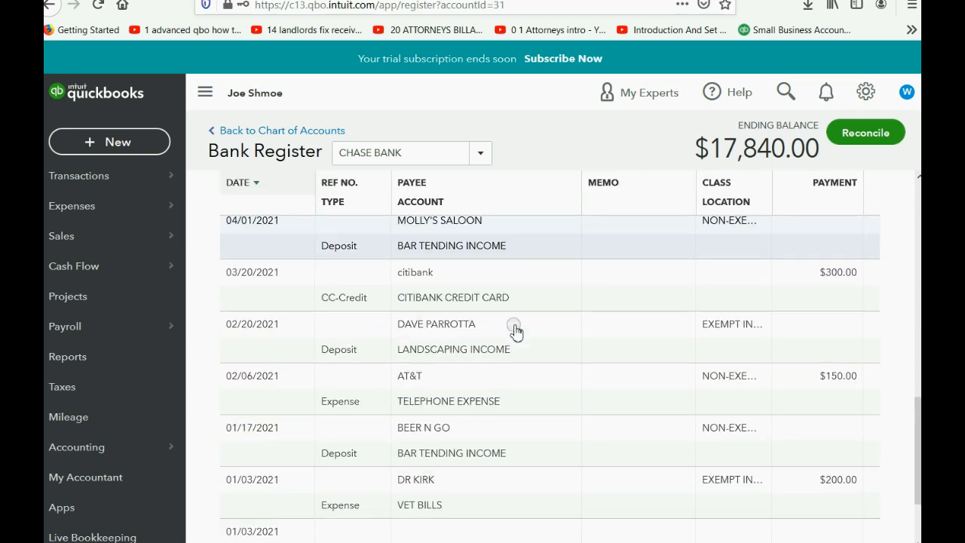
pyautogui.moveTo(509, 470); pyautogui.dragTo(782, 367)
pyautogui.scroll(10, 778, 349)
pyautogui.scroll(3, 778, 350)
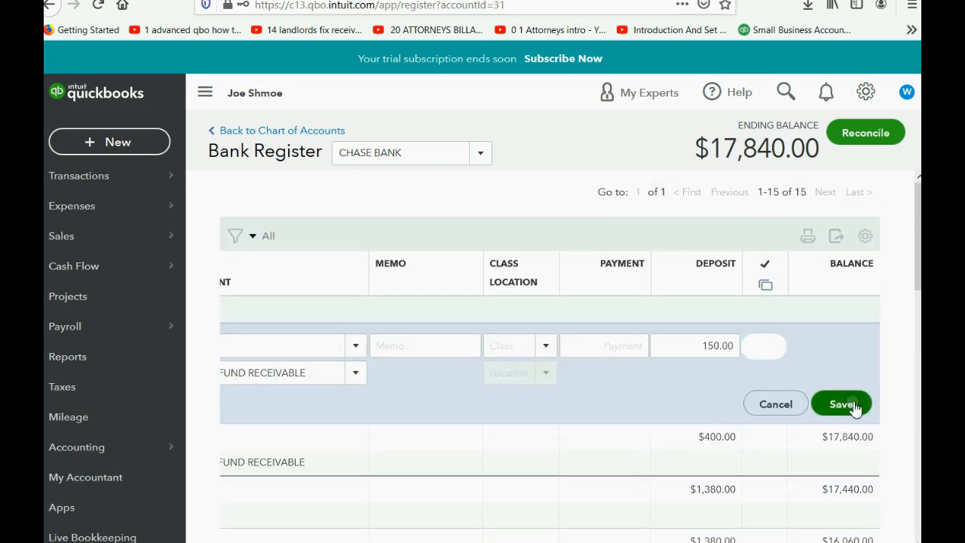
pyautogui.click(852, 404)
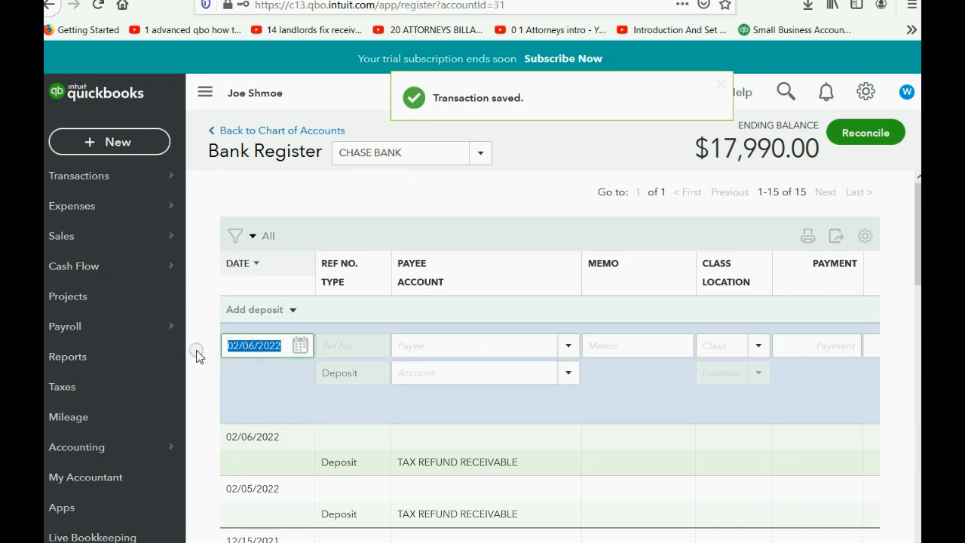
# Open the custom Trial Balance report and review the account balances, including TAX REFUND RECEIVABLE
pyautogui.click(108, 356)
pyautogui.scroll(-1, 280, 433)
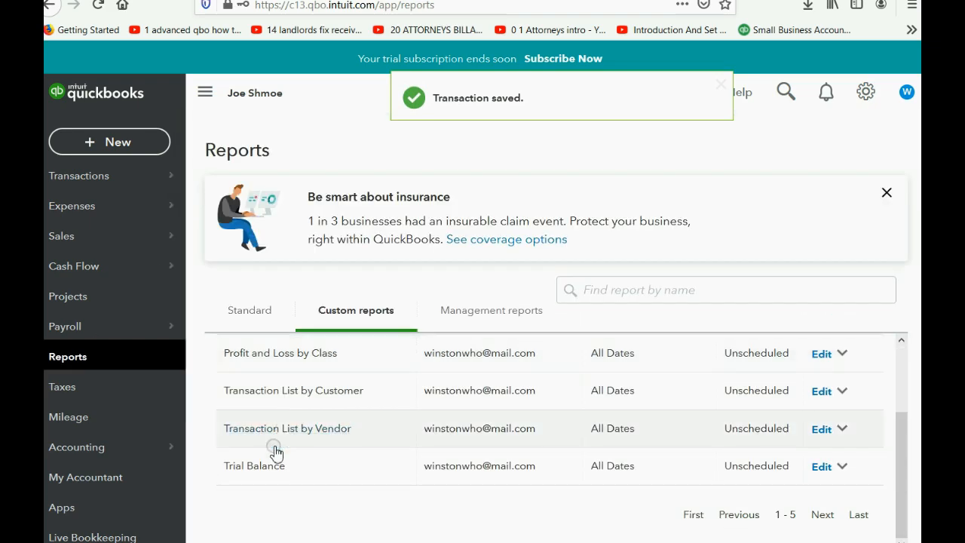
pyautogui.click(269, 464)
pyautogui.scroll(-3, 433, 371)
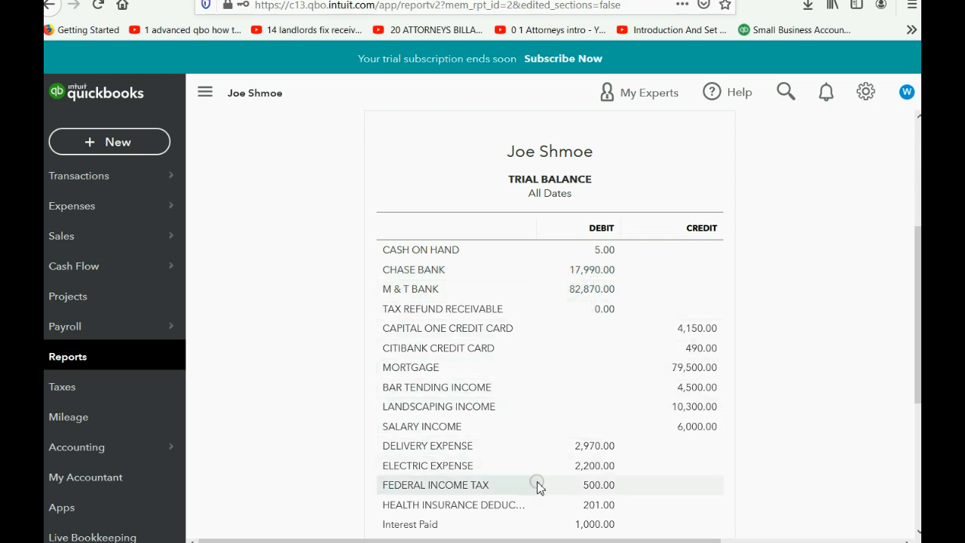
# Open the transaction details behind the FEDERAL INCOME TAX balance and examine the amounts and running balance
pyautogui.click(600, 487)
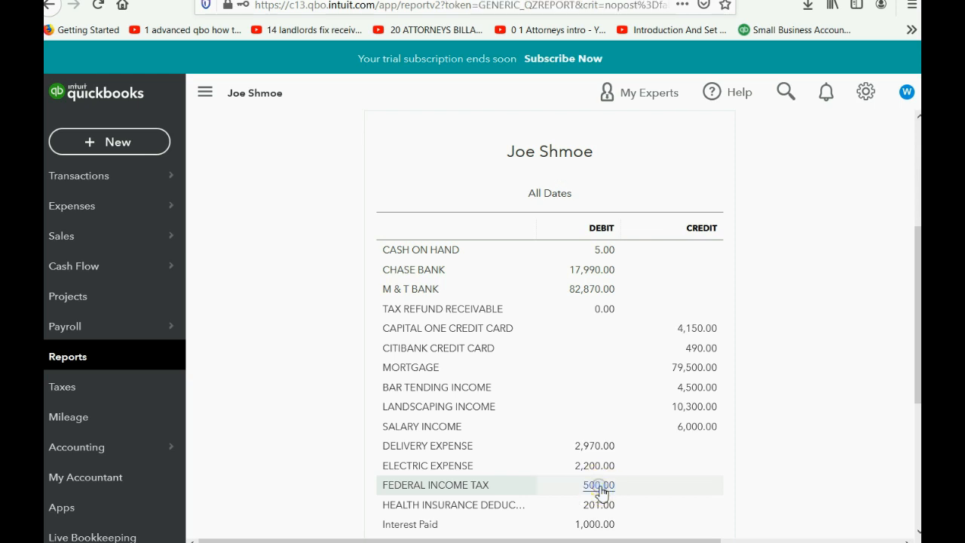
pyautogui.scroll(-5, 562, 407)
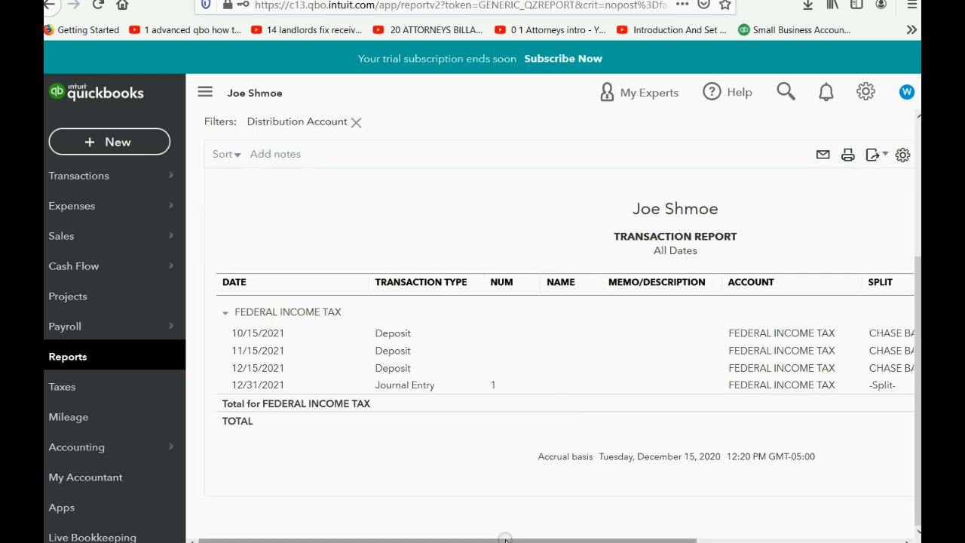
pyautogui.moveTo(503, 540); pyautogui.dragTo(702, 529)
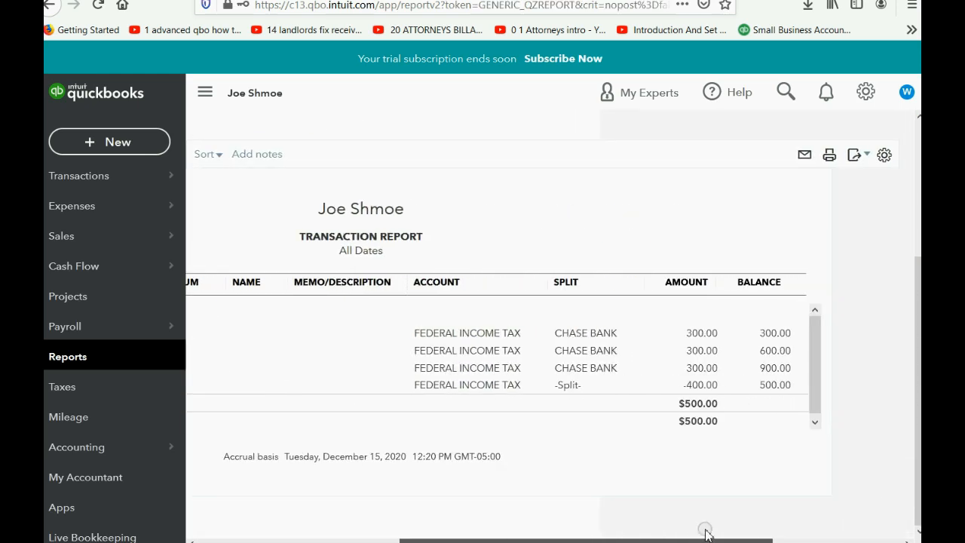